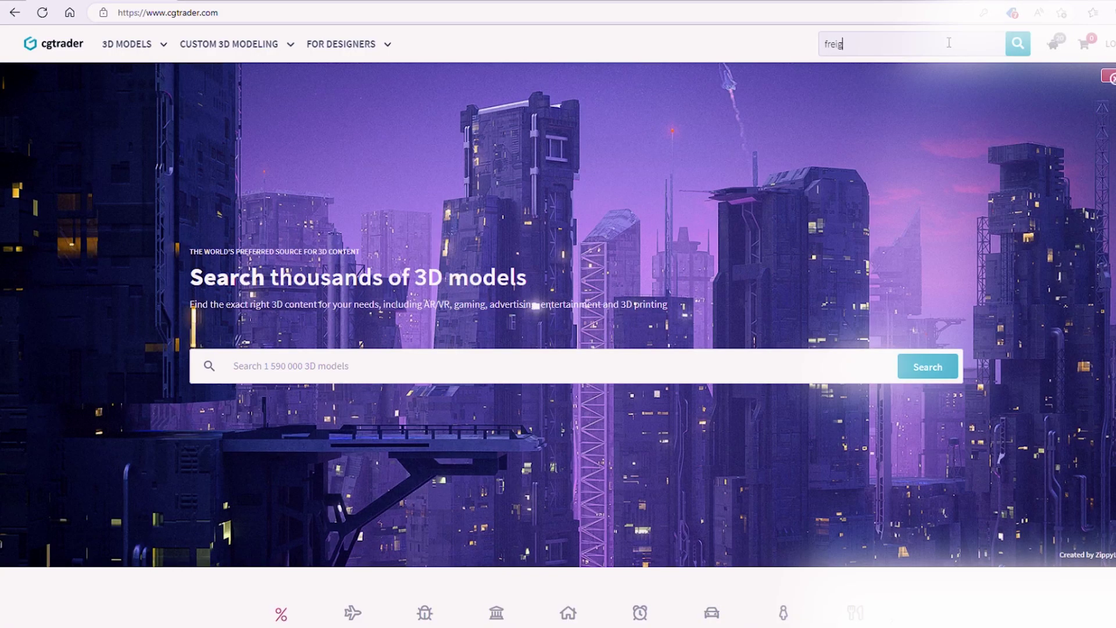
- Search CGTrader for 'freight train' and open the free Freight Train low-poly model page
text(ht)
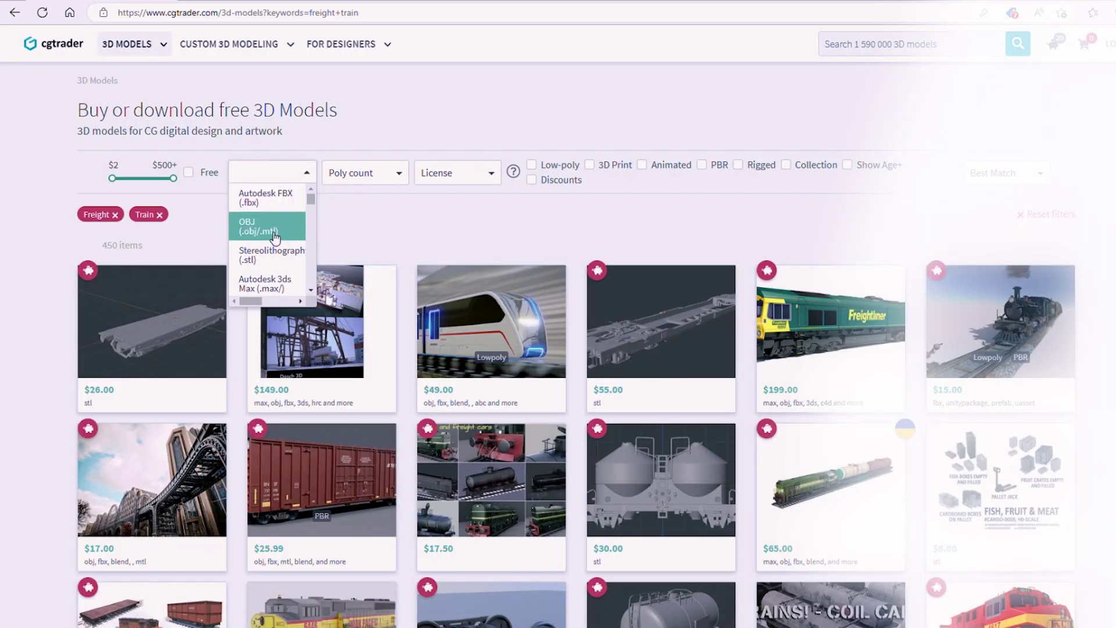
click(273, 225)
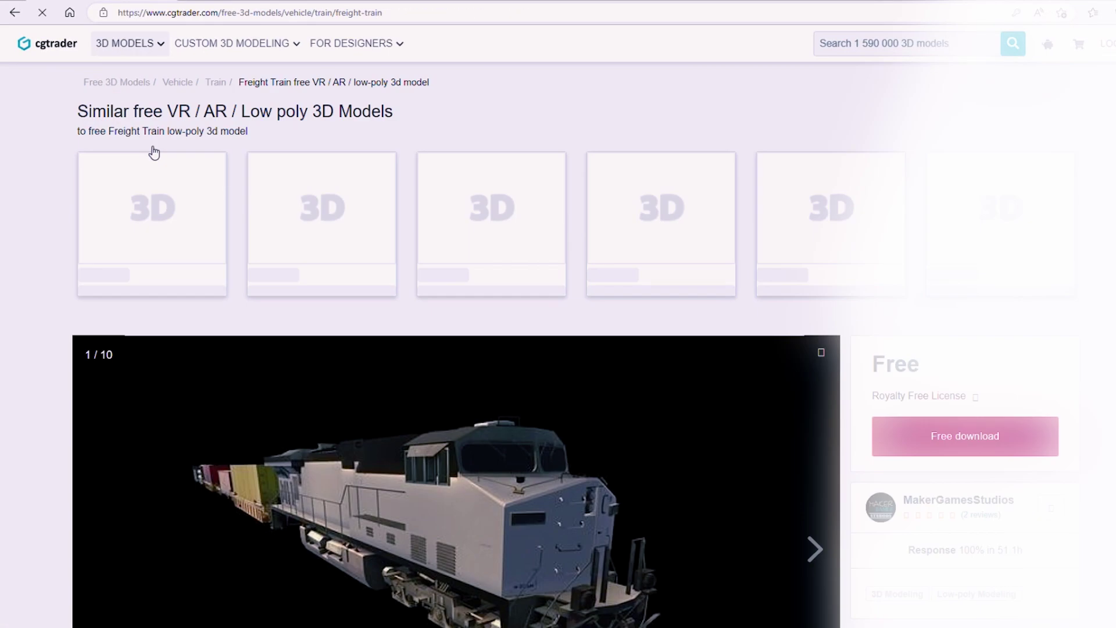
scroll(351, 354, down, 5)
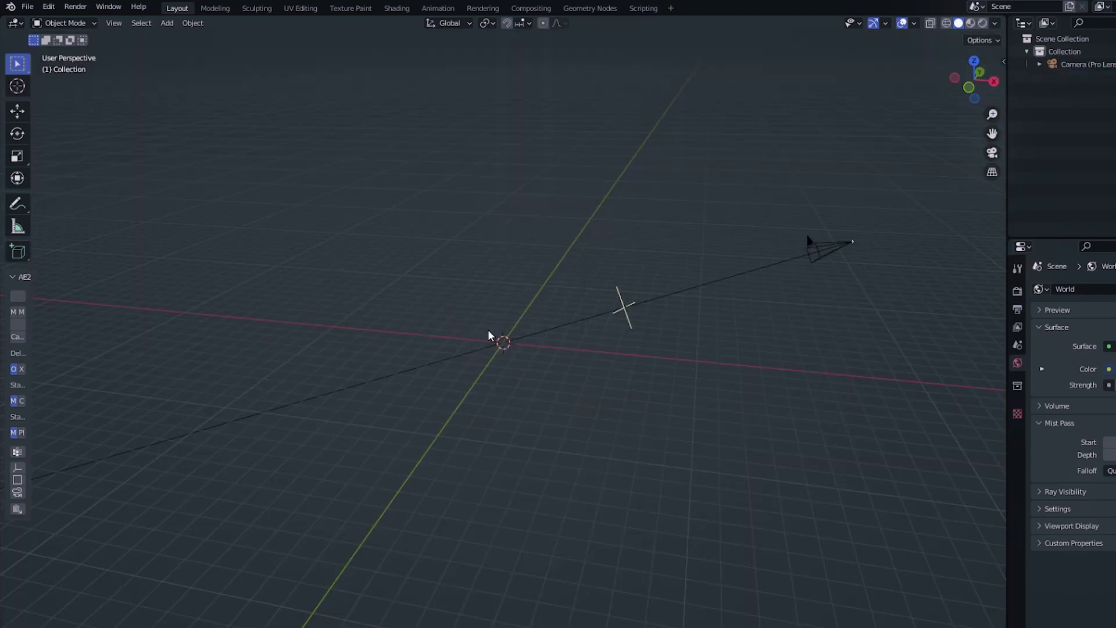
- Switch the viewport to look through the scene camera
click(27, 6)
click(72, 147)
scroll(497, 360, up, 3)
middle_drag(488, 369, 525, 364)
key(grave)
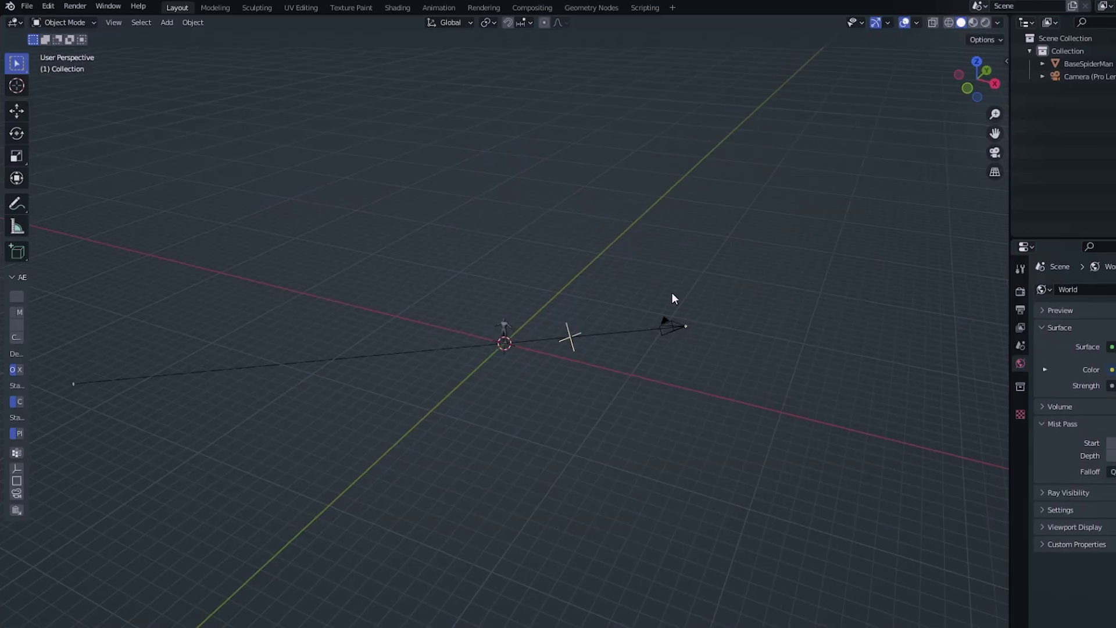
key(KP_0)
- Add a mesh plane and scale it by 20 to fill the camera view
key(shift+a)
mouse_move(688, 299)
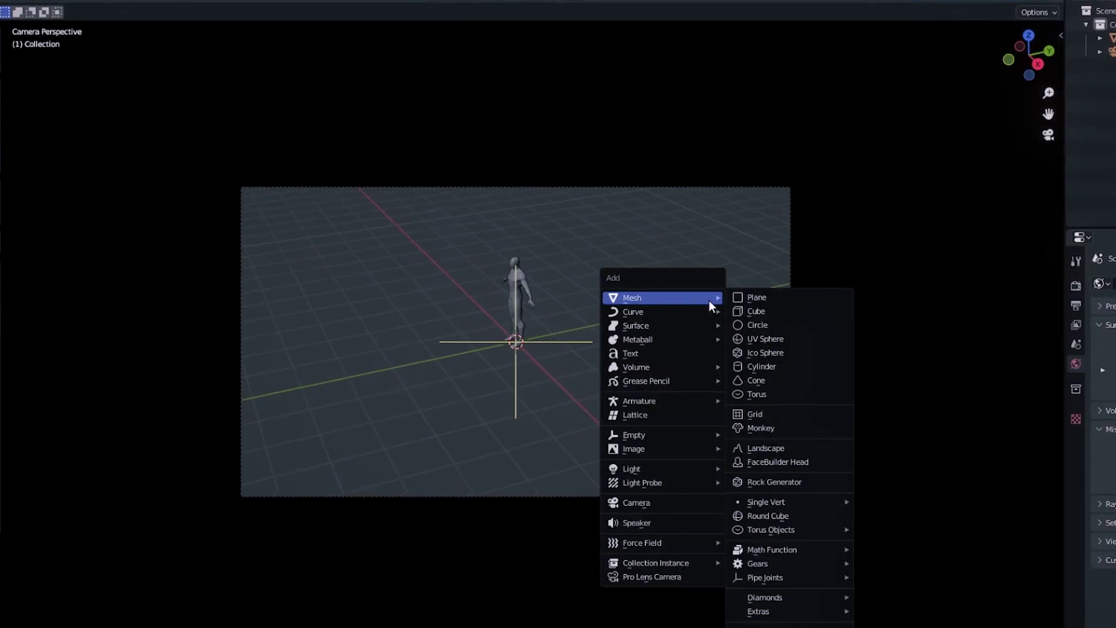
click(773, 297)
key(s)
key(2)
key(0)
key(Return)
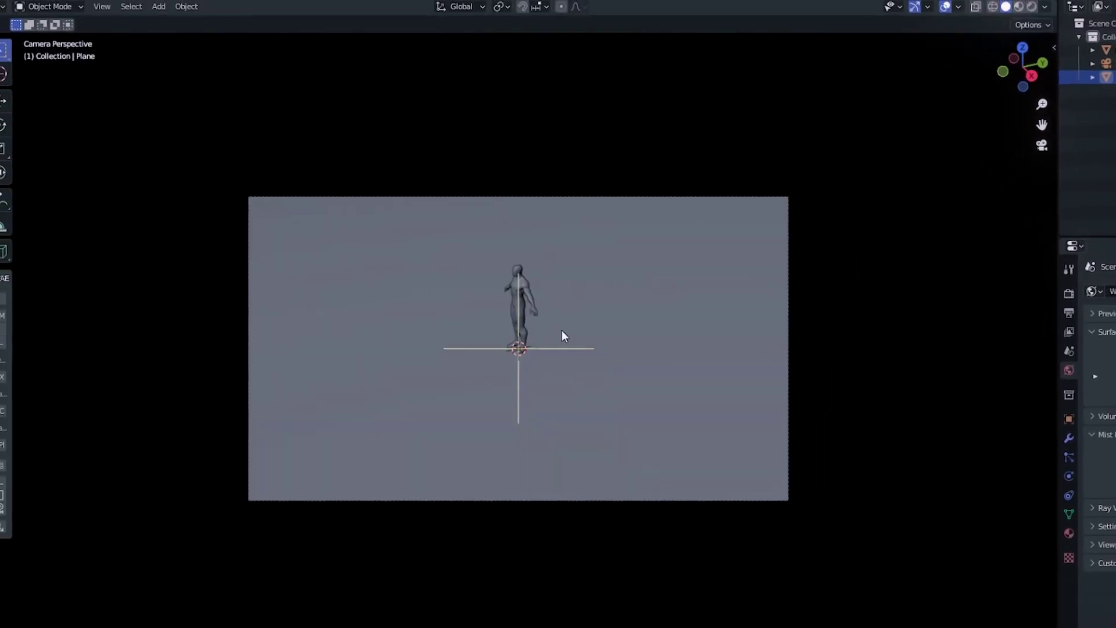
- Add a Subdivision Surface modifier with render level 6 to the plane, then remove it
click(1070, 438)
click(1111, 290)
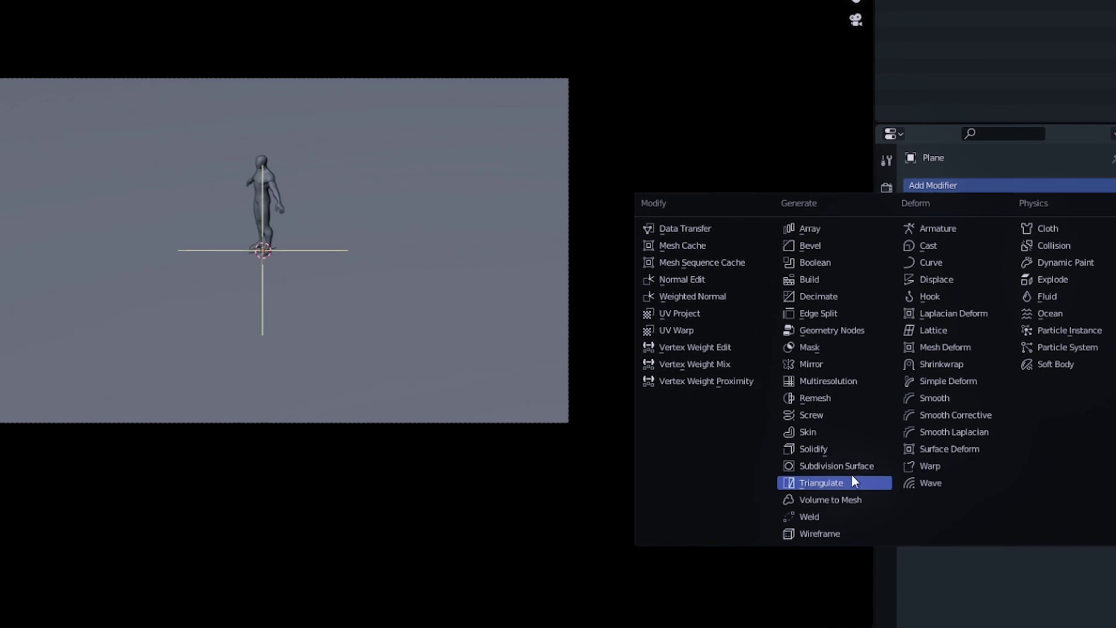
click(852, 468)
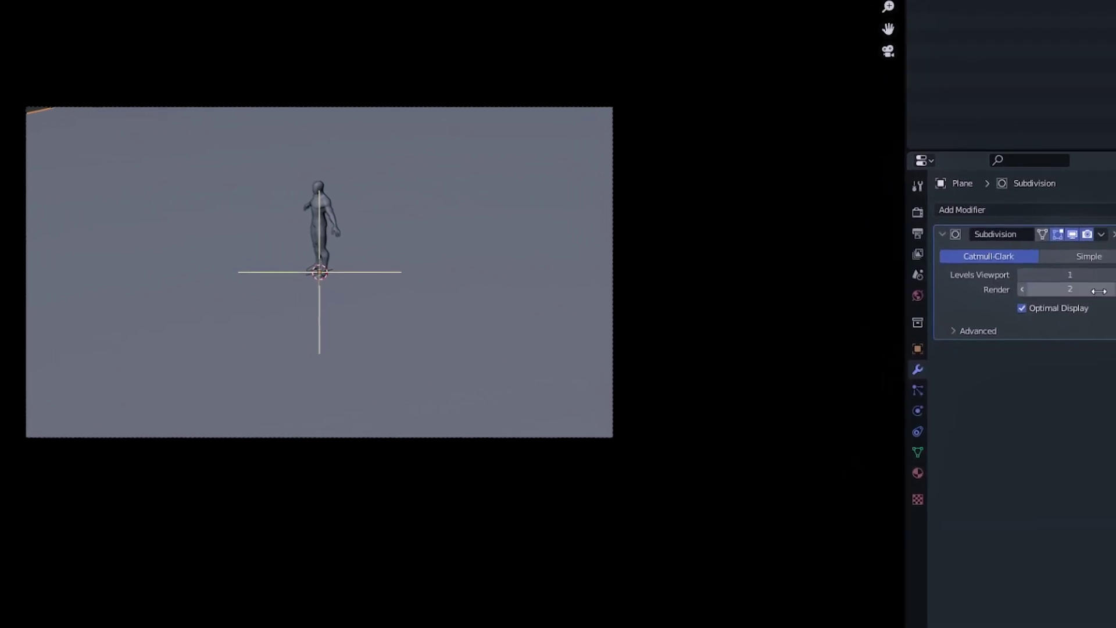
drag(1099, 291, 1113, 291)
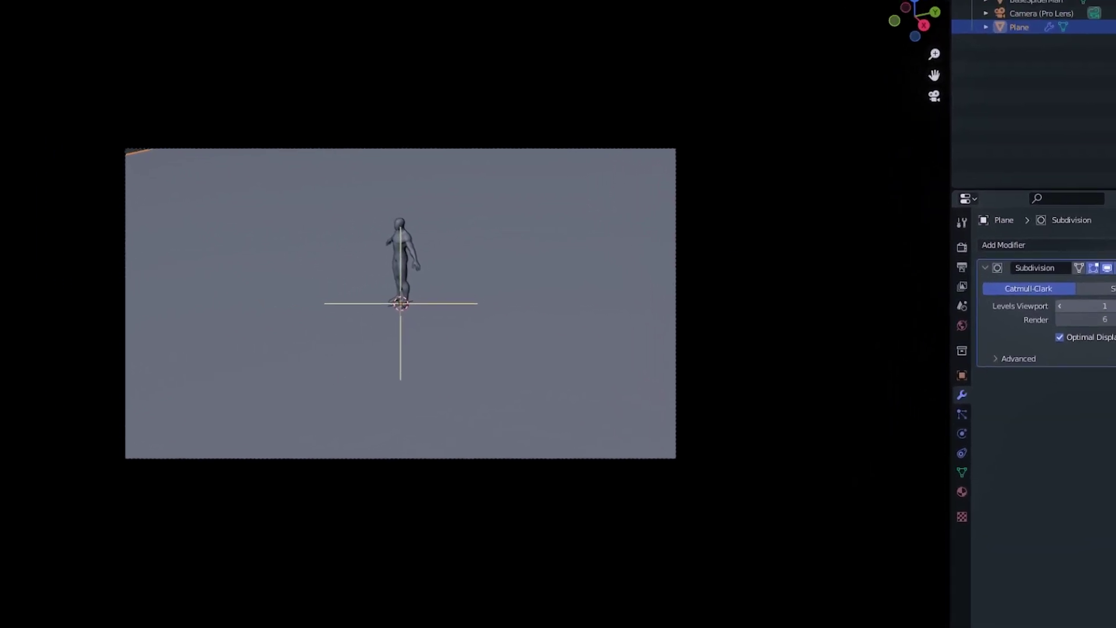
click(1103, 276)
click(1089, 297)
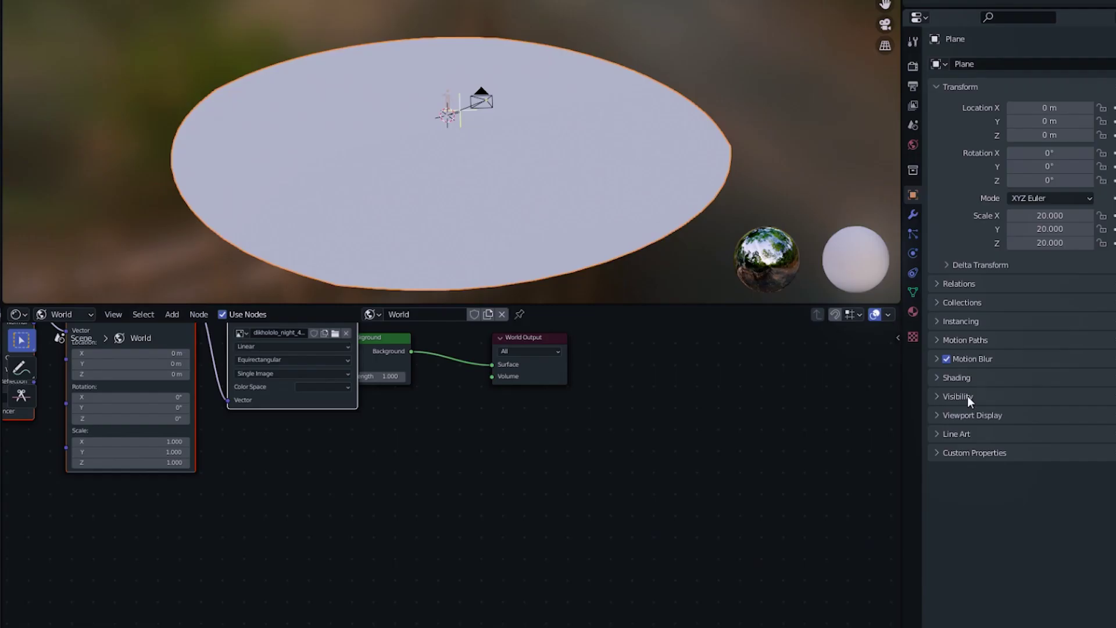
click(968, 396)
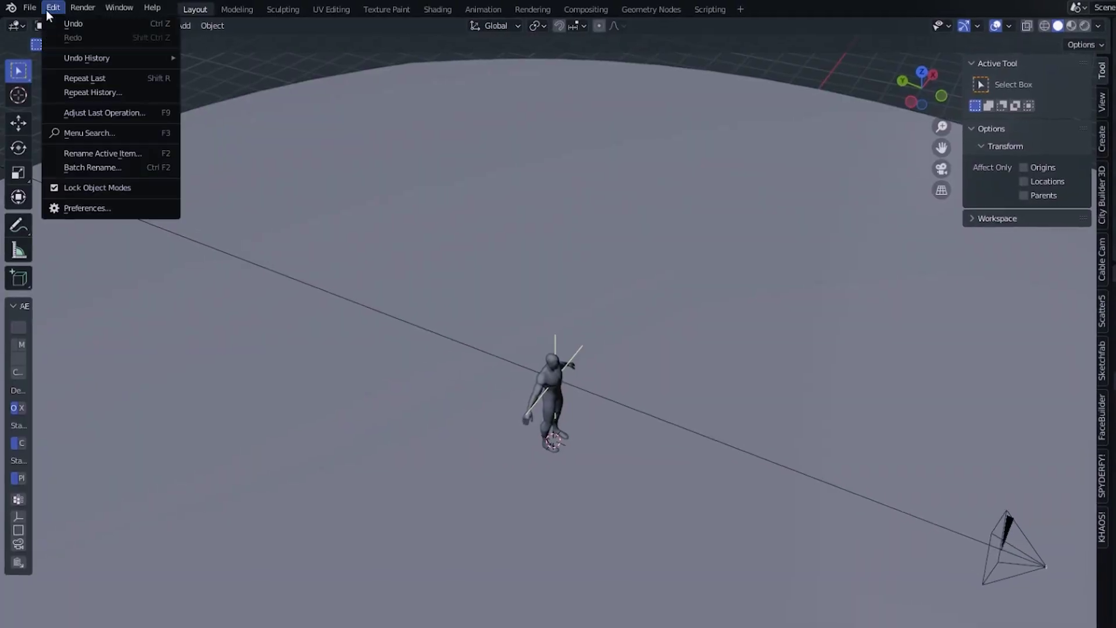
- Rotate the train about Z to line up with the track, then move it along Y
mouse_move(23, 11)
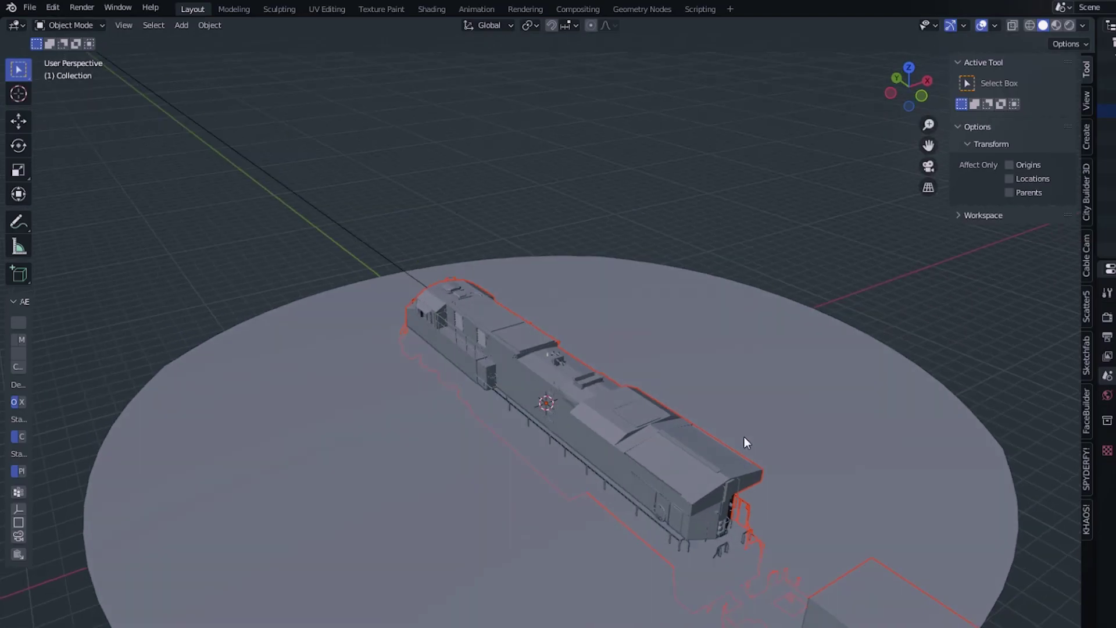
key(r)
key(z)
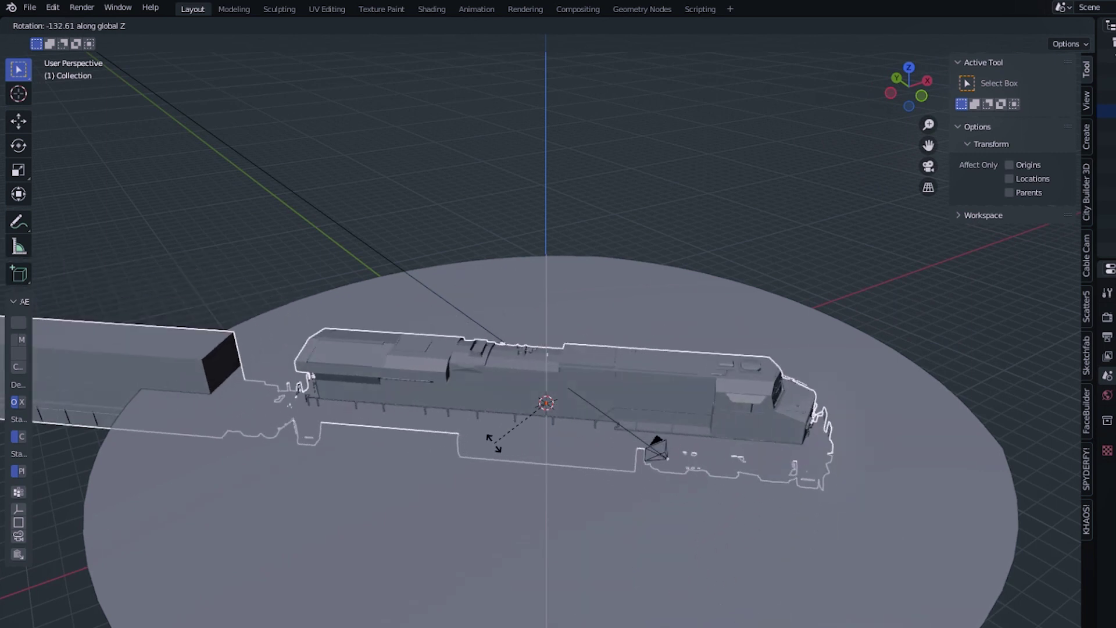
click(496, 442)
key(g)
key(y)
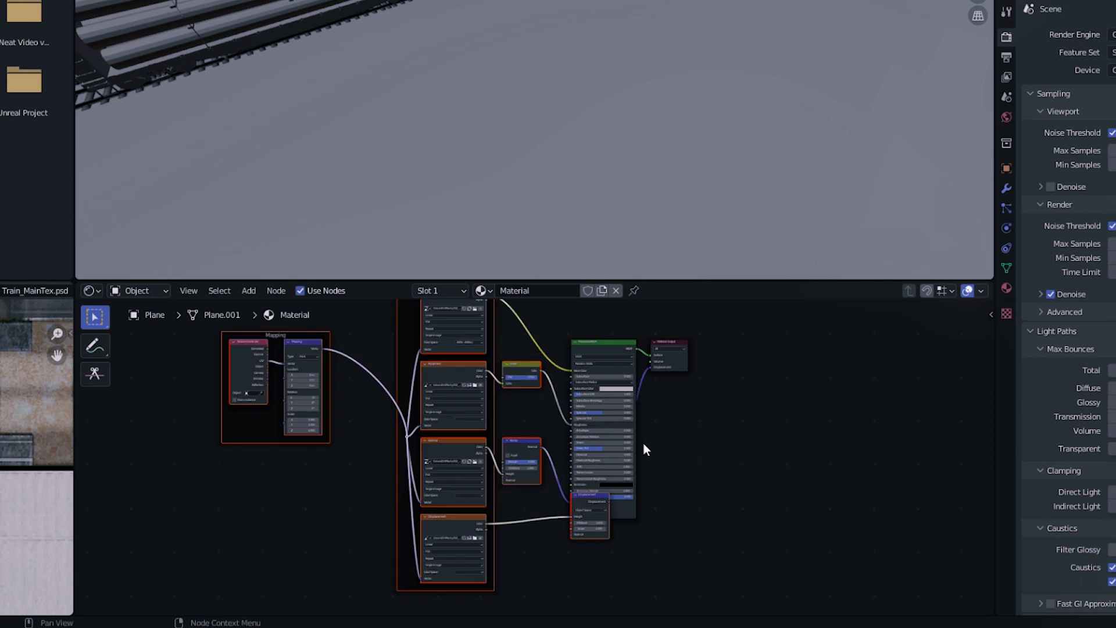
- Switch the top ground texture and Roughness texture nodes to Utility-Linear-sRGB colour space
scroll(488, 539, up, 3)
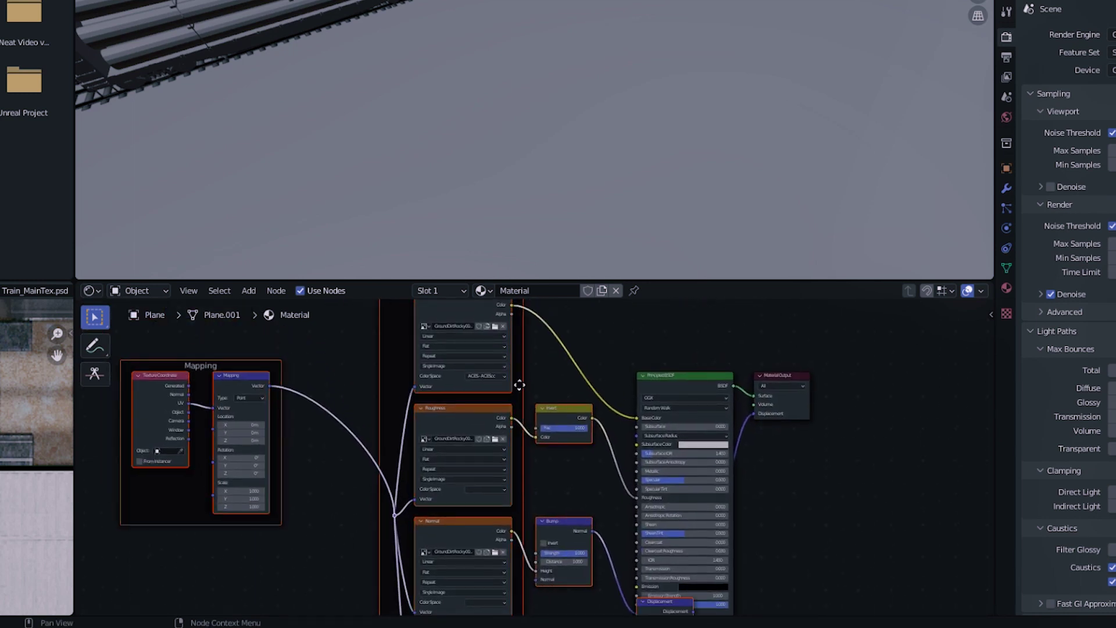
click(488, 378)
click(518, 451)
click(493, 487)
click(501, 560)
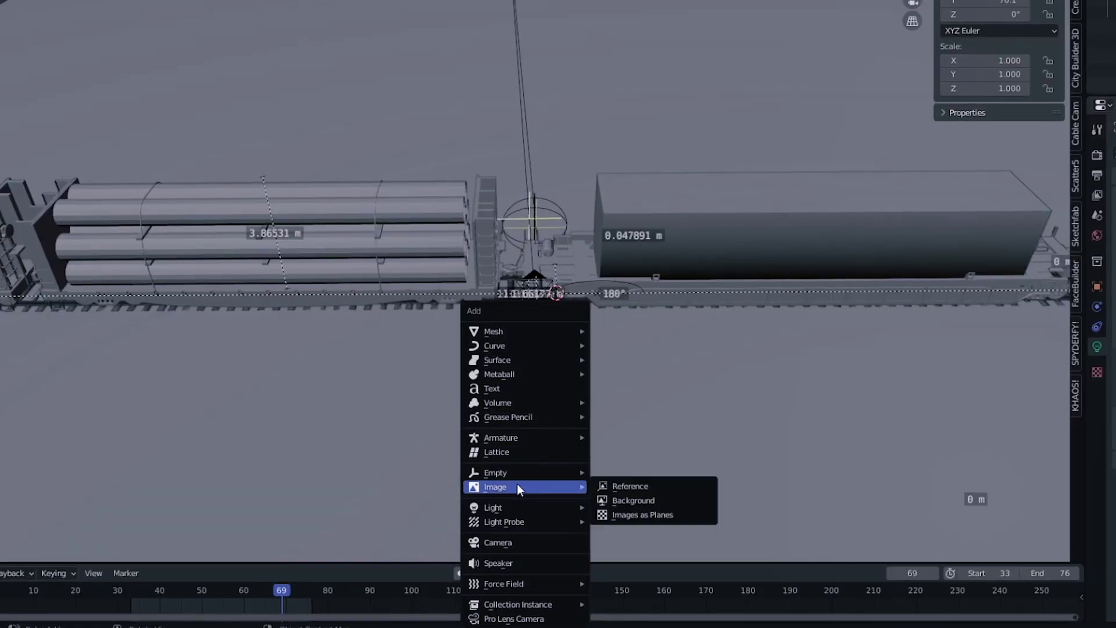
- Add a spot light and place it above the train
mouse_move(503, 508)
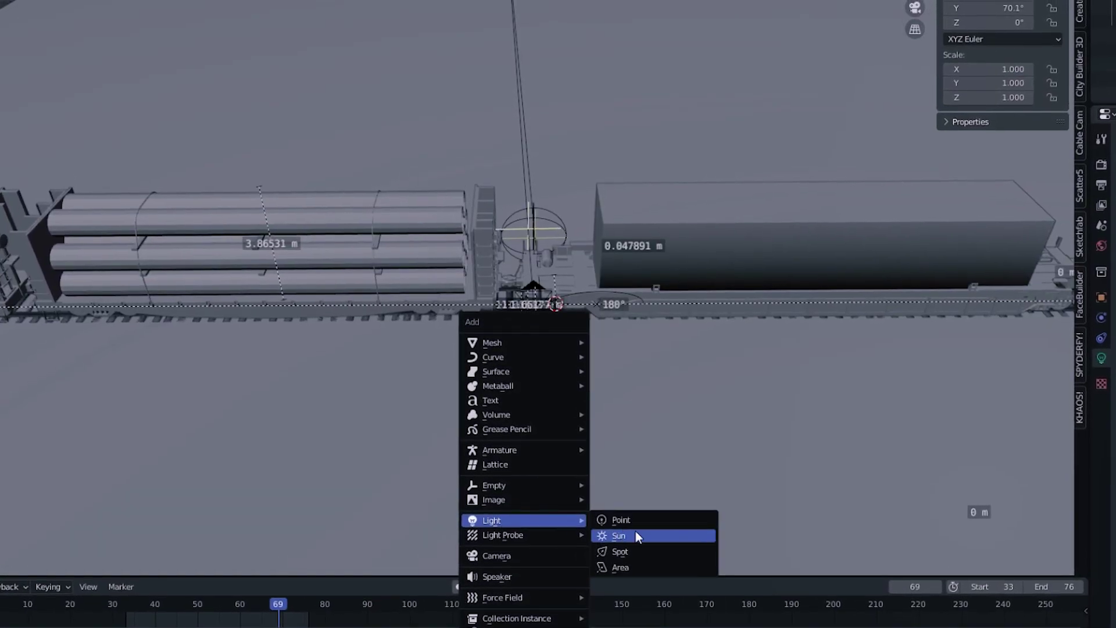
click(648, 562)
middle_drag(647, 557, 690, 485)
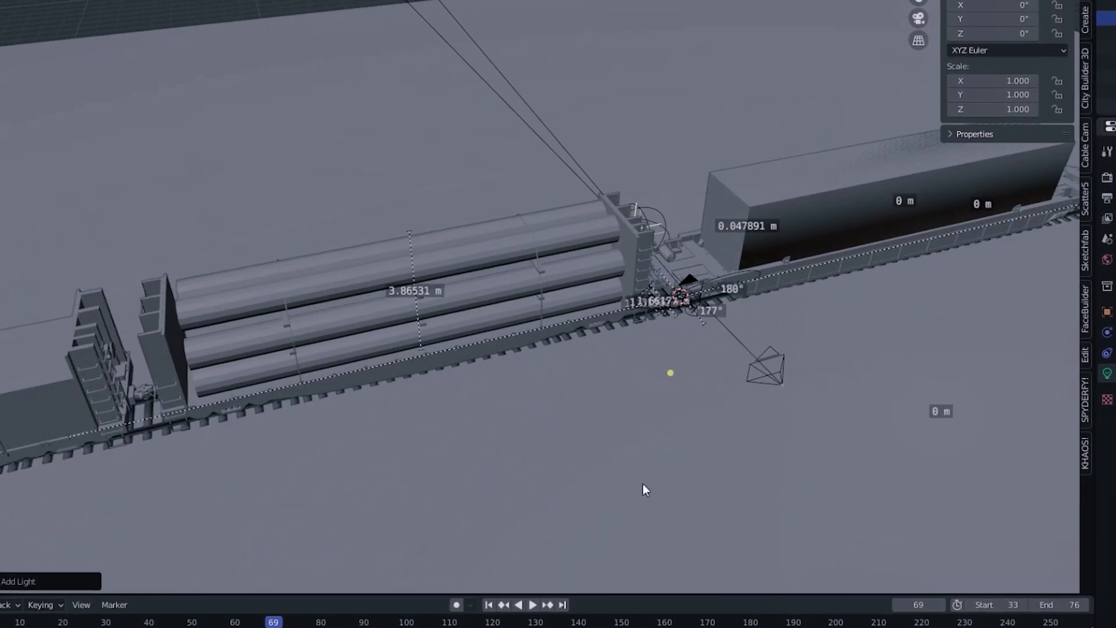
click(611, 349)
middle_drag(610, 349, 687, 361)
- Tilt the spot light to 92.3° on Y so it shines along the cars
key(r)
click(713, 336)
middle_drag(713, 336, 715, 338)
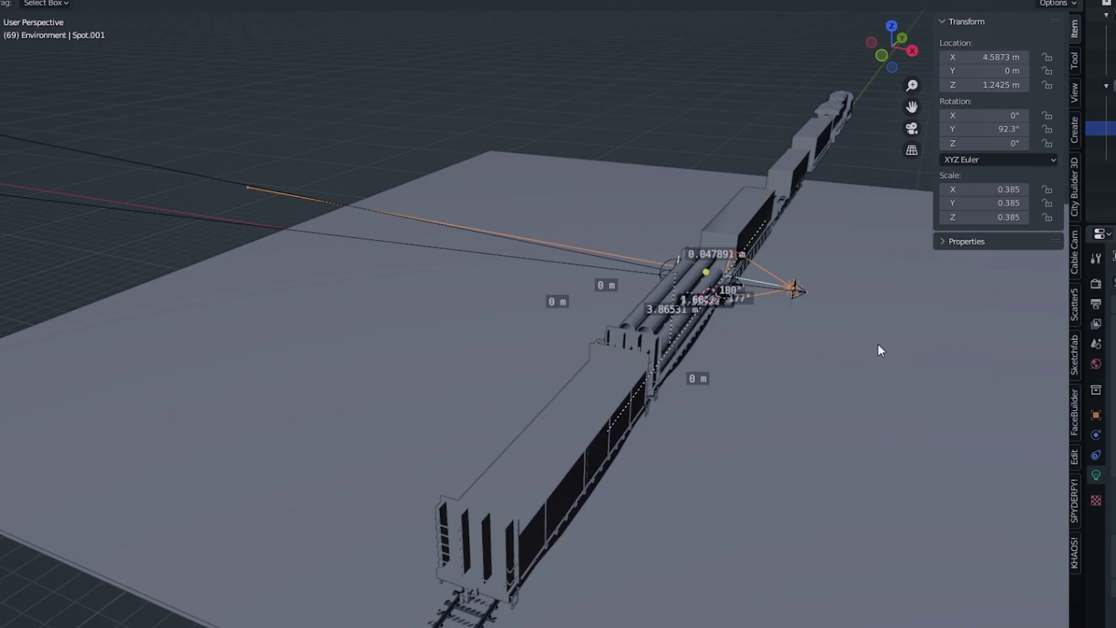
scroll(911, 369, up, 8)
middle_drag(870, 382, 769, 398)
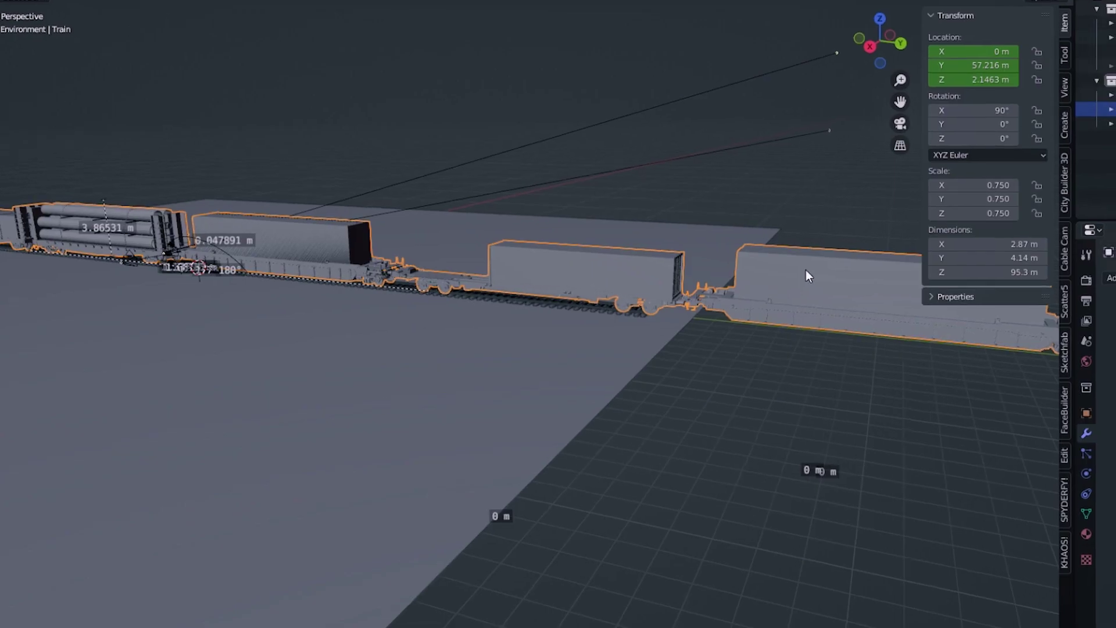
- Apply all transforms to the train using the 'apply all trans' search
text(apply all trans)
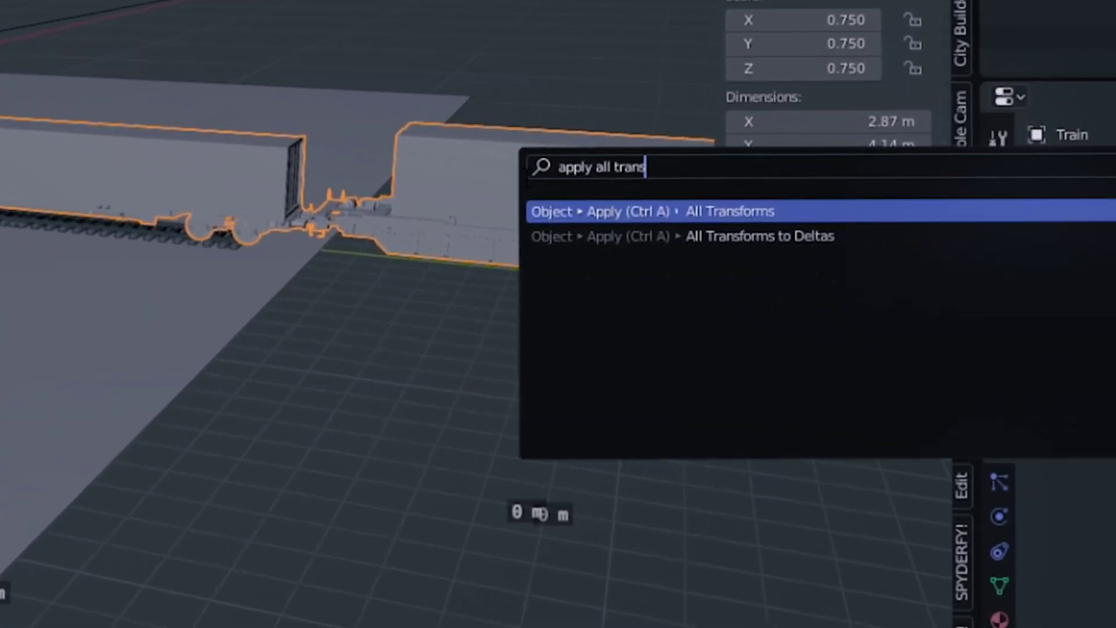
key(Down)
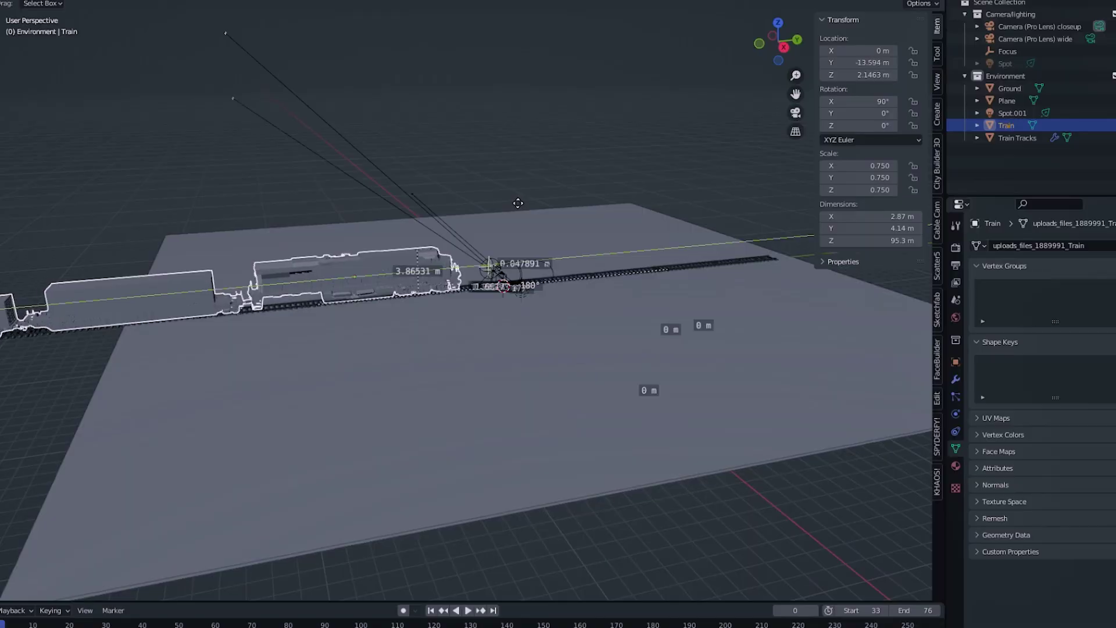
- Place the train at Y -15.8 m, keyframe its location and preview the motion
click(488, 204)
key(i)
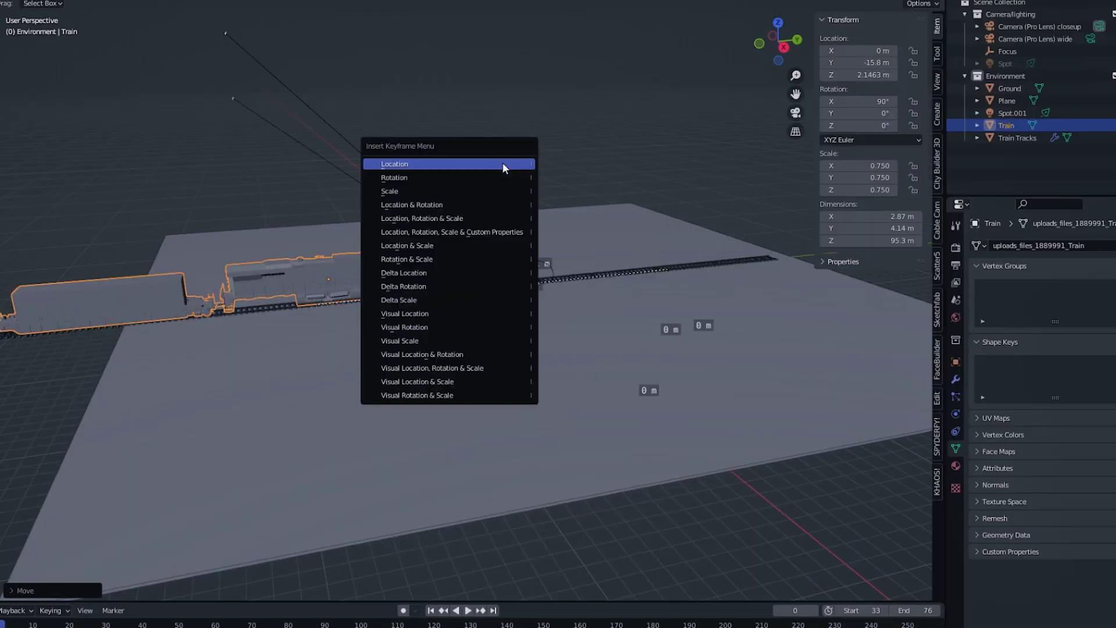
click(504, 164)
key(space)
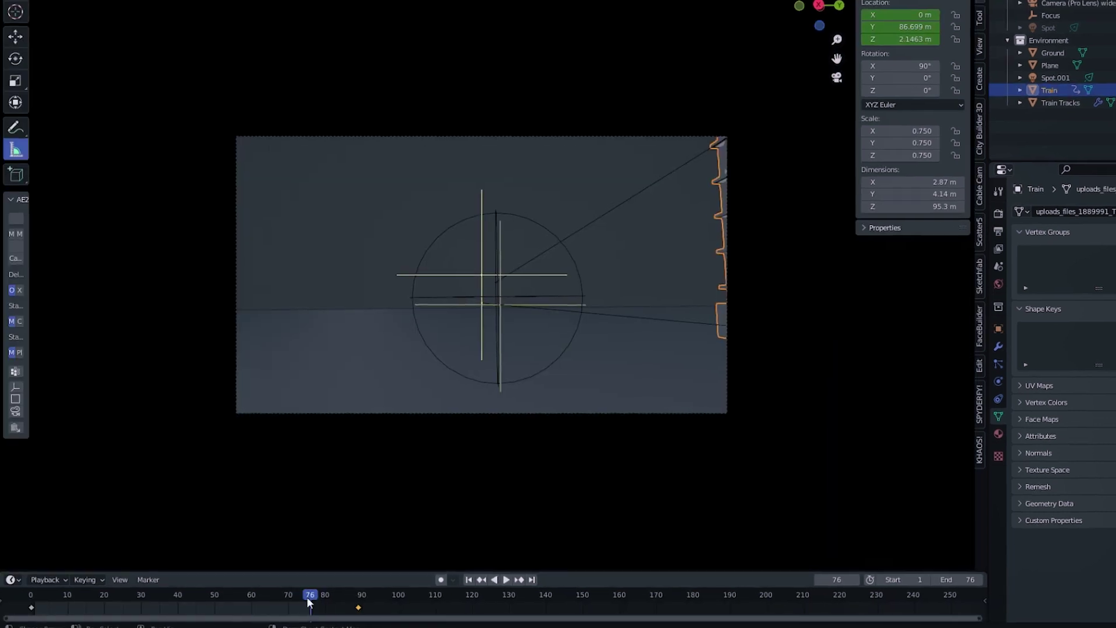
drag(312, 595, 44, 592)
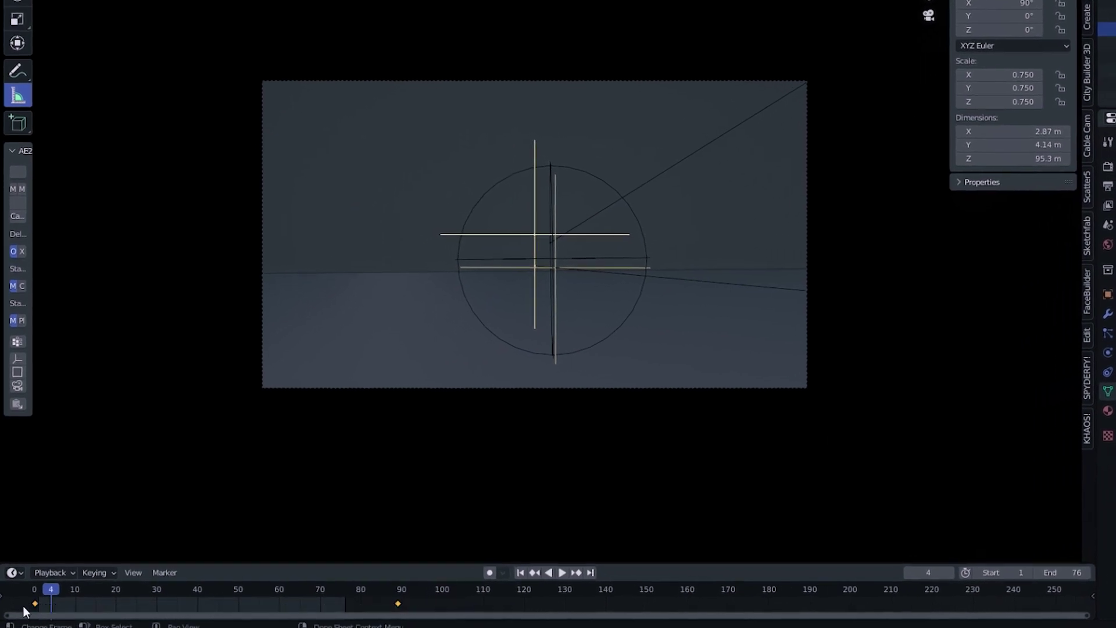
- Make the train's keyframes linear and play the animation from frame 1 to 76
right_click(33, 602)
mouse_move(68, 515)
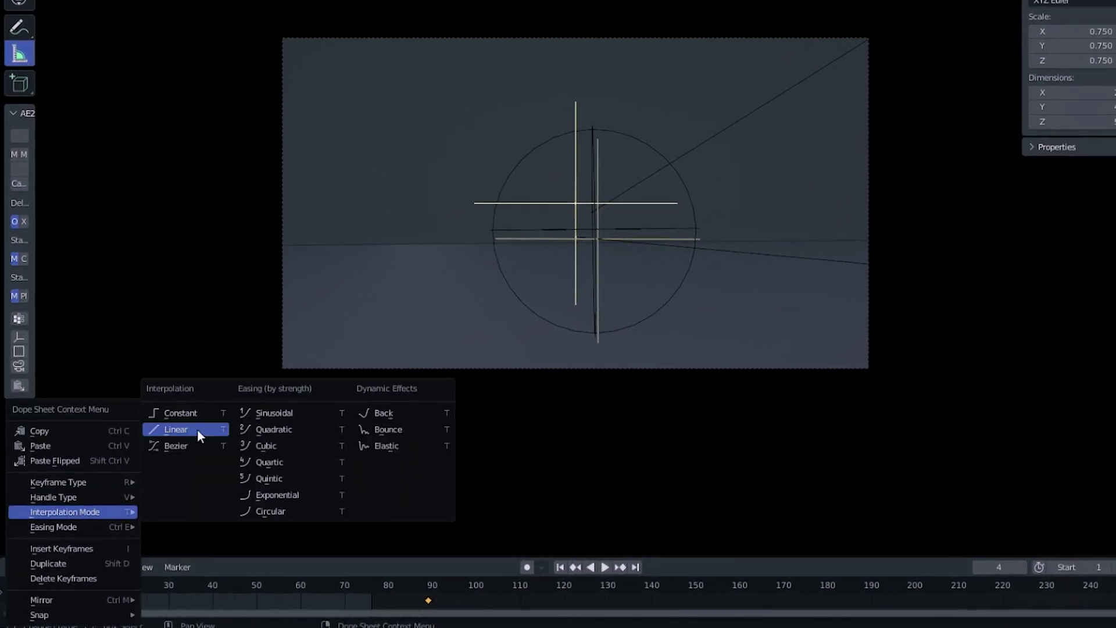
click(197, 428)
click(43, 588)
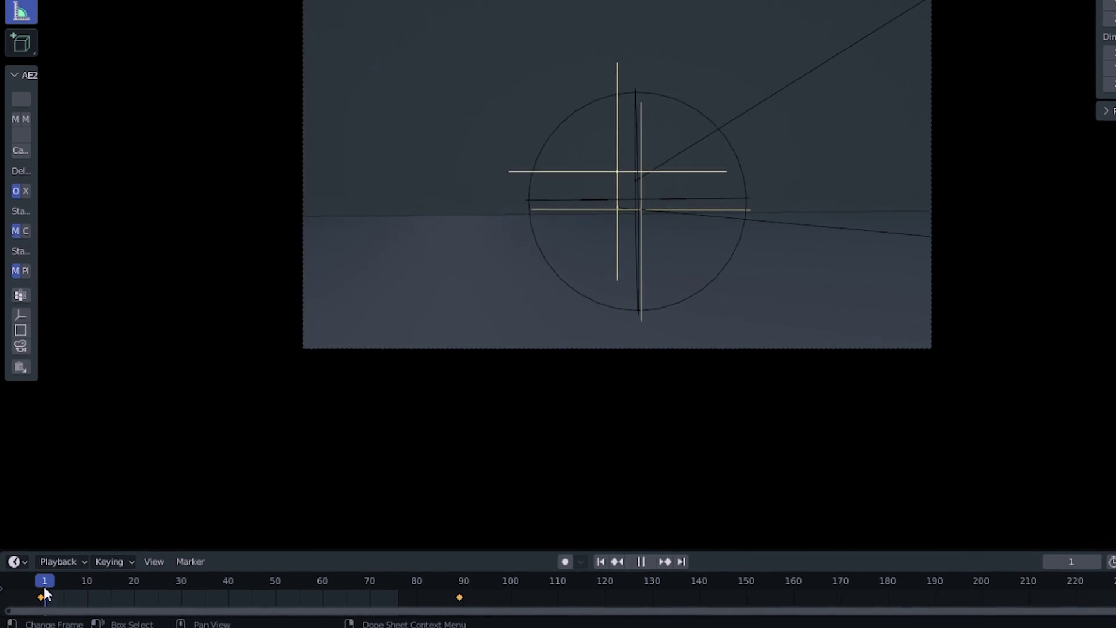
key(space)
drag(184, 584, 437, 588)
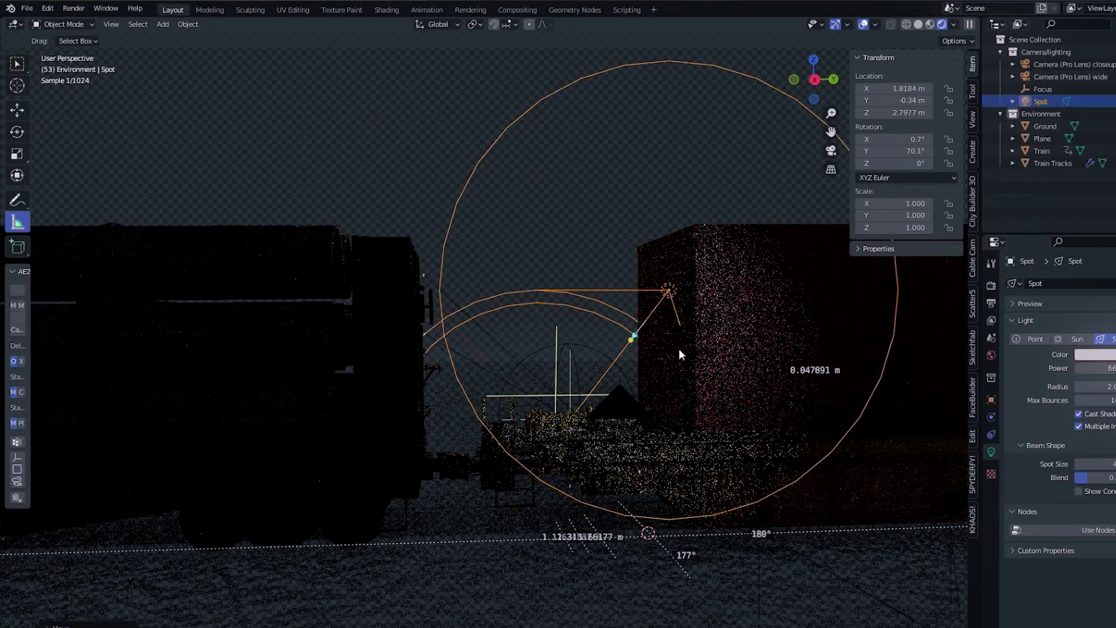
- Move the spot light along X to about 8.9 m
mouse_move(726, 365)
mouse_down()
mouse_move(718, 502)
mouse_move(647, 349)
mouse_move(813, 302)
mouse_move(690, 331)
mouse_move(657, 389)
mouse_move(444, 283)
mouse_move(850, 451)
mouse_up()
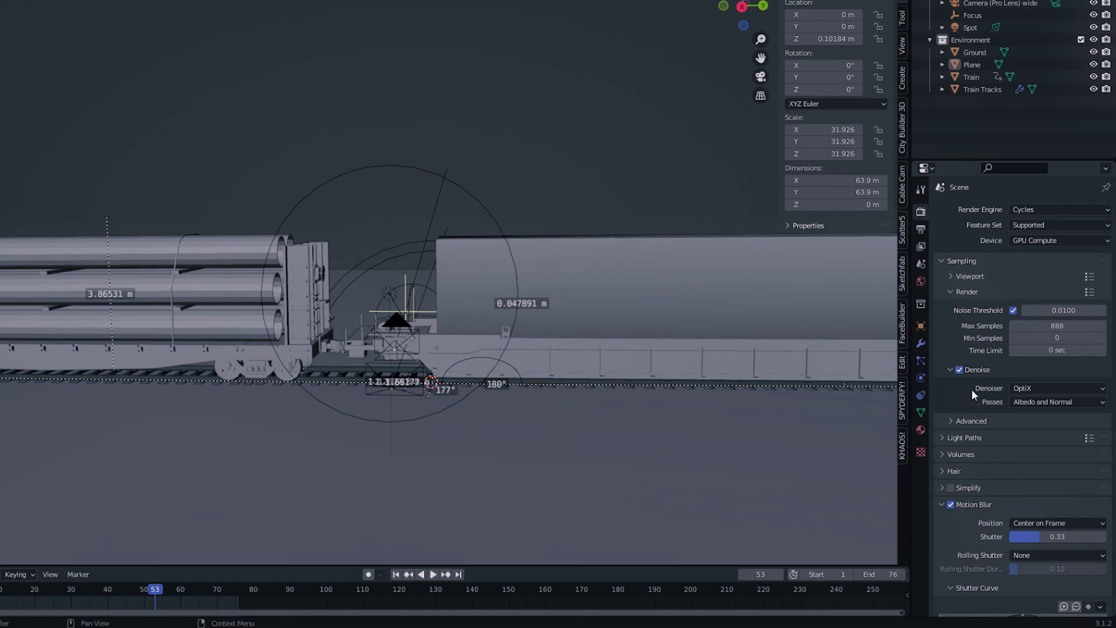
- Set the horizontal render resolution to 3840 in Output Properties
scroll(966, 402, down, 3)
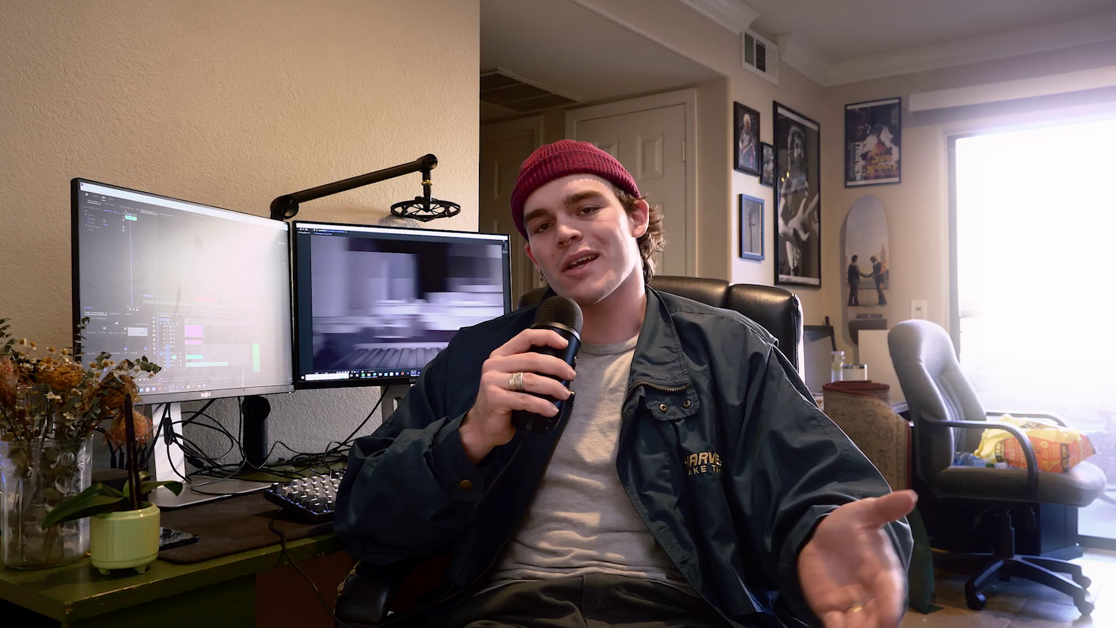
double_click(1074, 231)
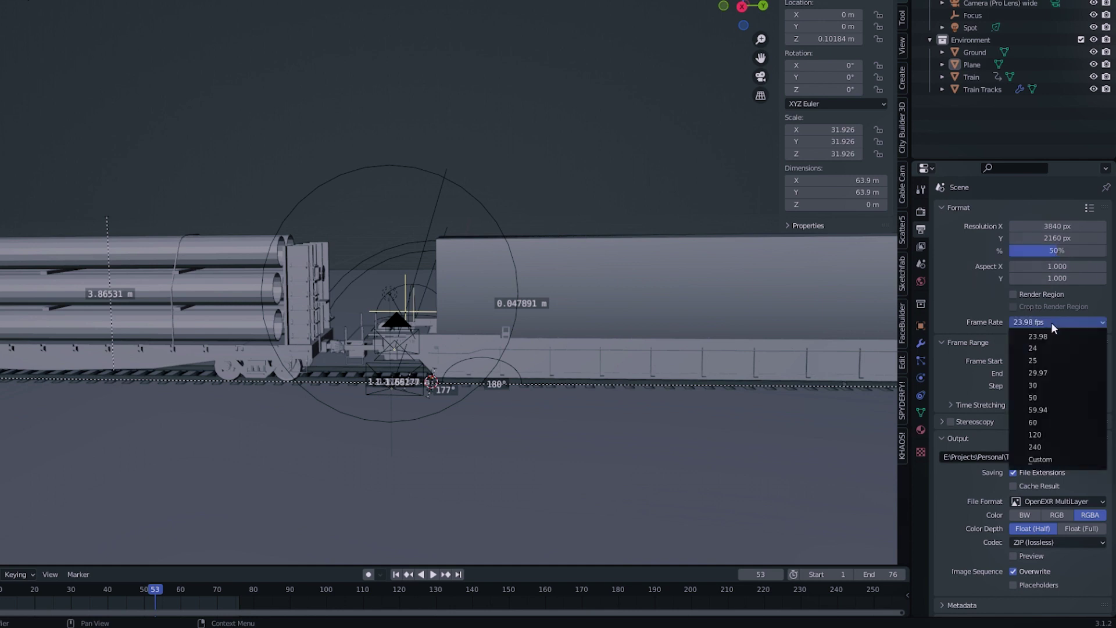
scroll(1051, 464, down, 1)
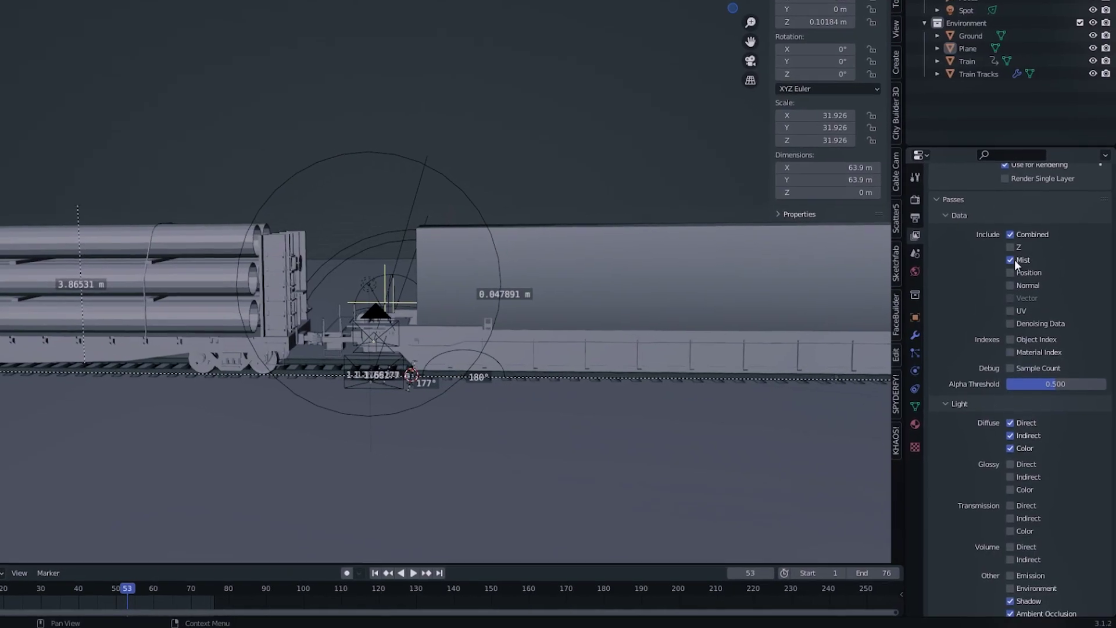
- Tick the Glossy Direct, Indirect and Color light passes in View Layer Properties
scroll(1014, 260, down, 5)
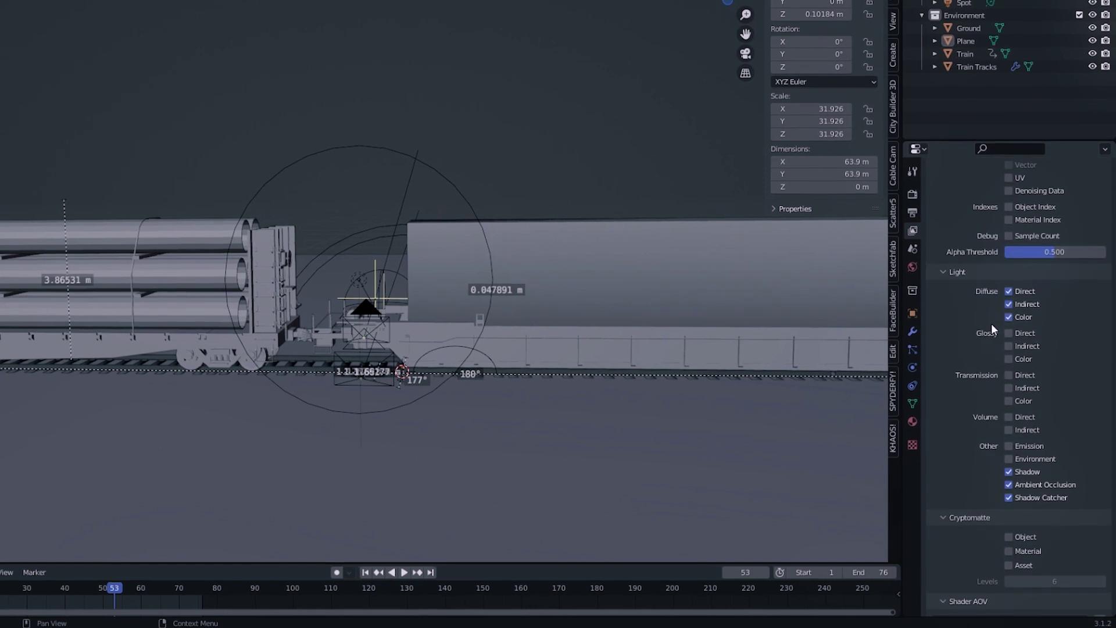
drag(1009, 359, 1009, 333)
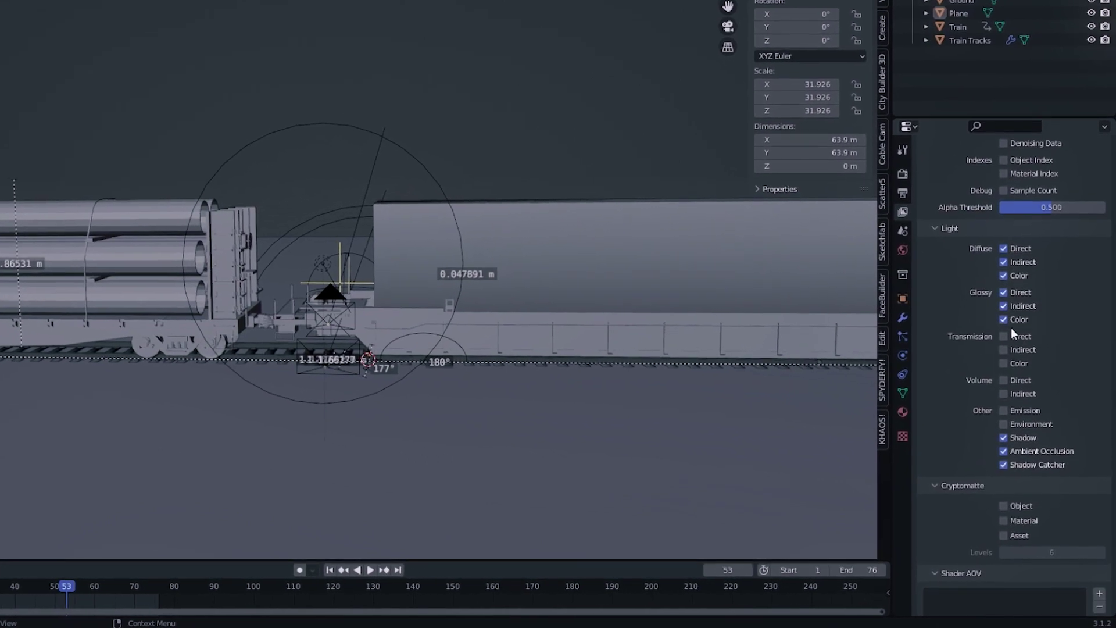
scroll(958, 407, down, 2)
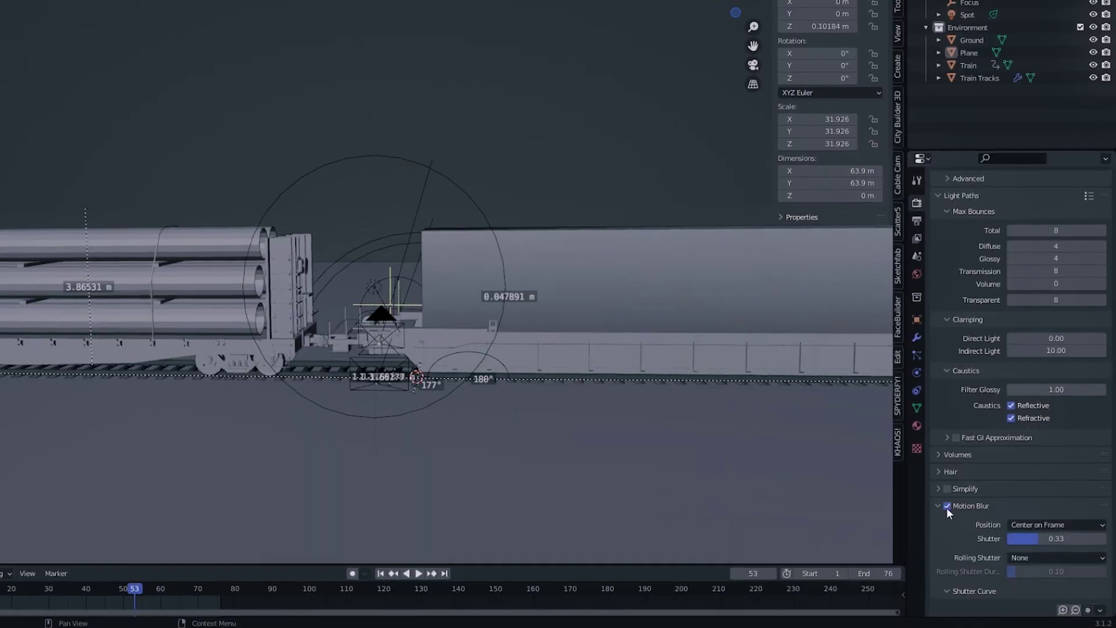
- Try a motion blur shutter of 0.5 in Render Properties
click(938, 511)
click(929, 501)
scroll(936, 511, down, 6)
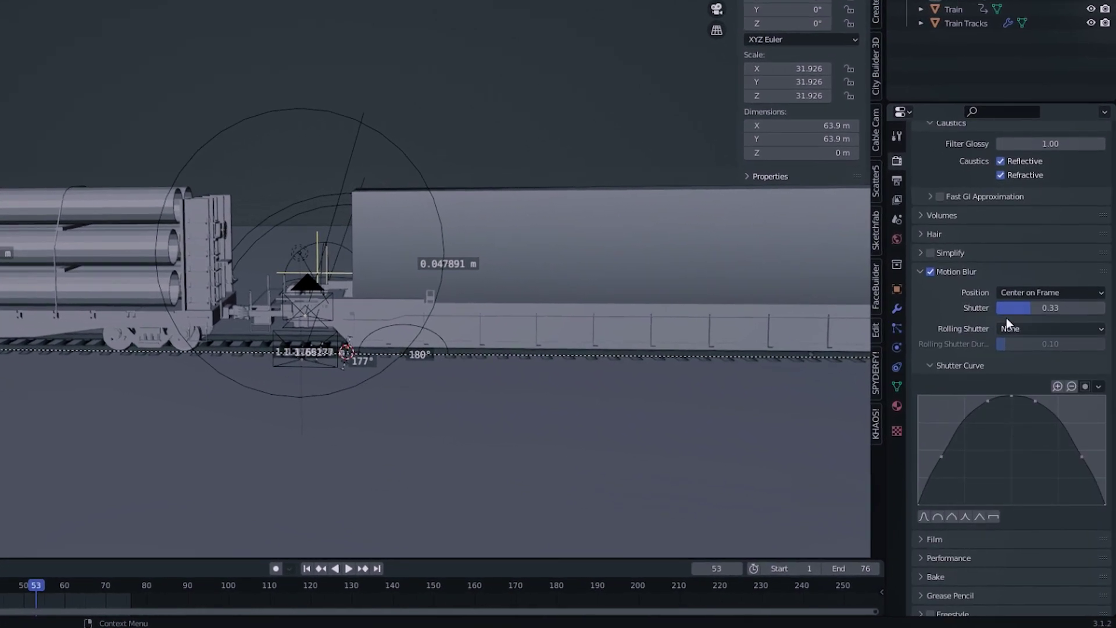
double_click(1040, 321)
text(0.5)
key(Return)
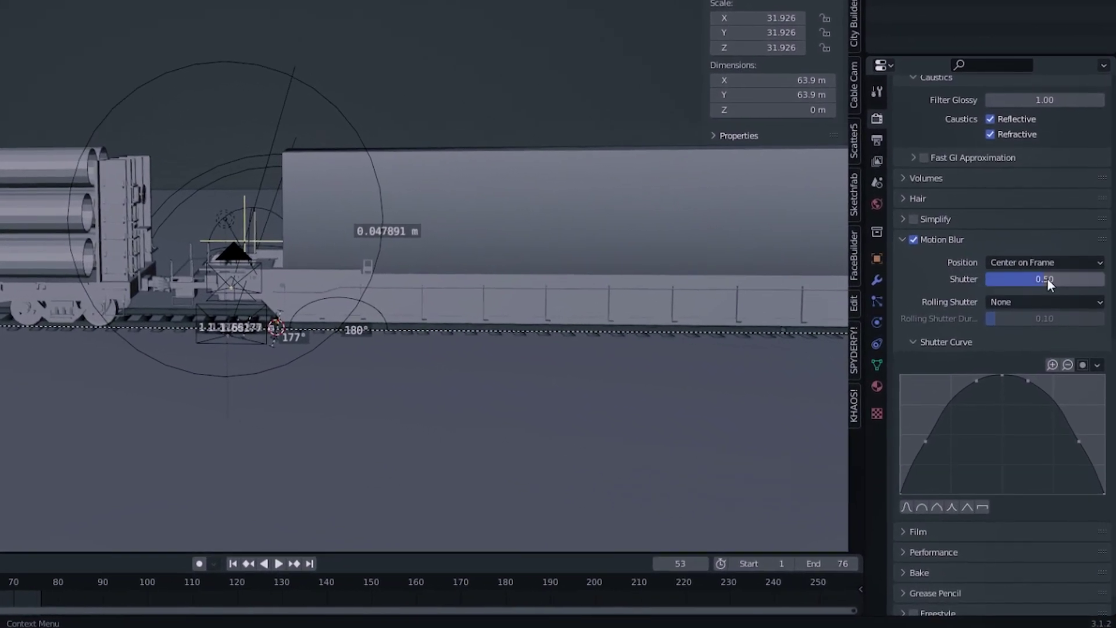
- Restore the shutter to 0.33 and apply the smooth bell Shutter Curve preset
double_click(1056, 299)
text(0.33)
key(Return)
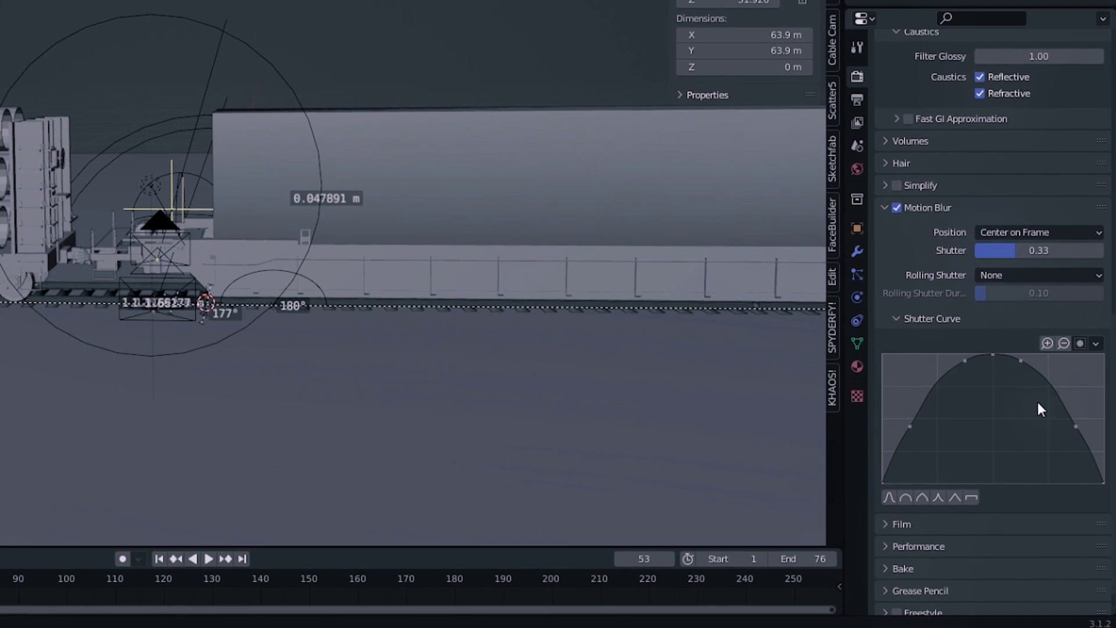
click(898, 502)
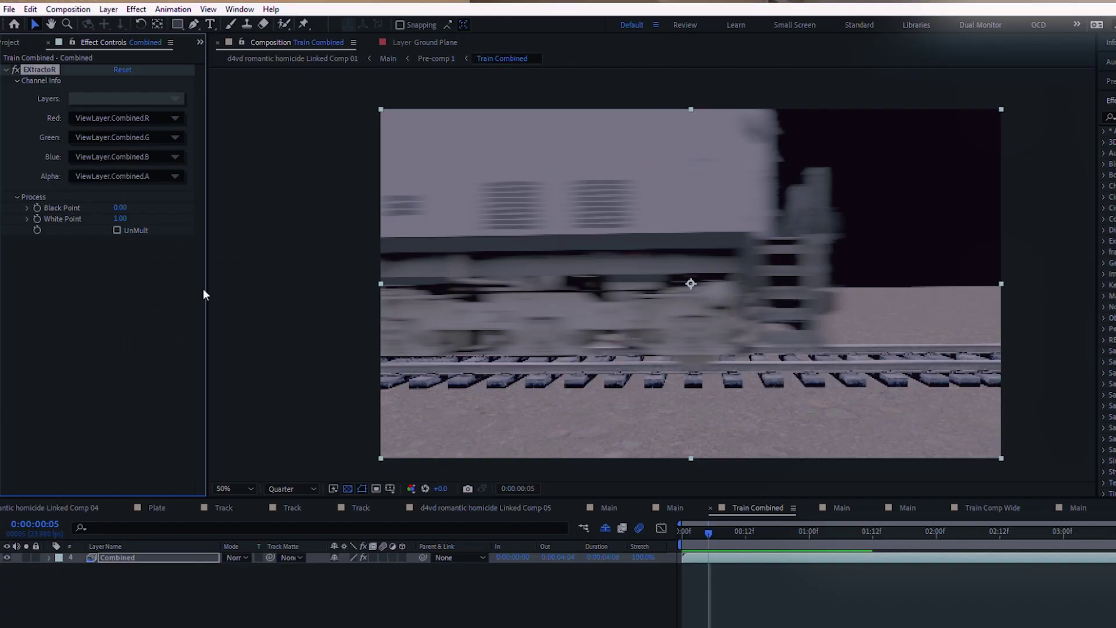
- Paste the colour layers above Combined and add a new adjustment layer
key(ctrl+v)
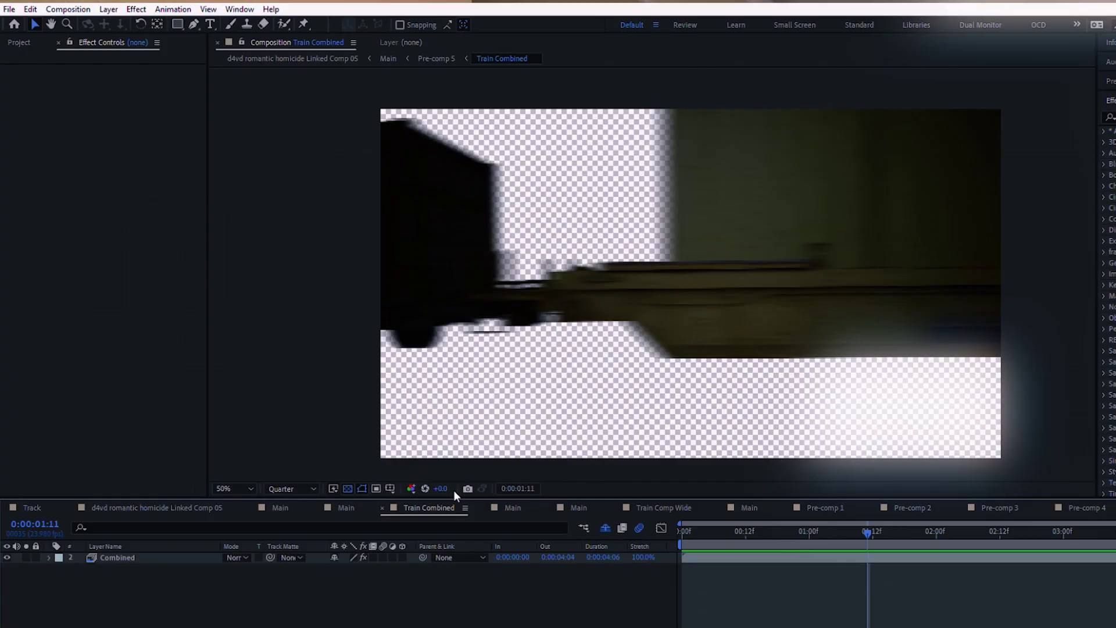
key(ctrl+alt+y)
- Apply OpenColorIO to one adjustment layer and a linearized Rec.709 Gamma 2.4 Color Profile Converter to another
click(110, 555)
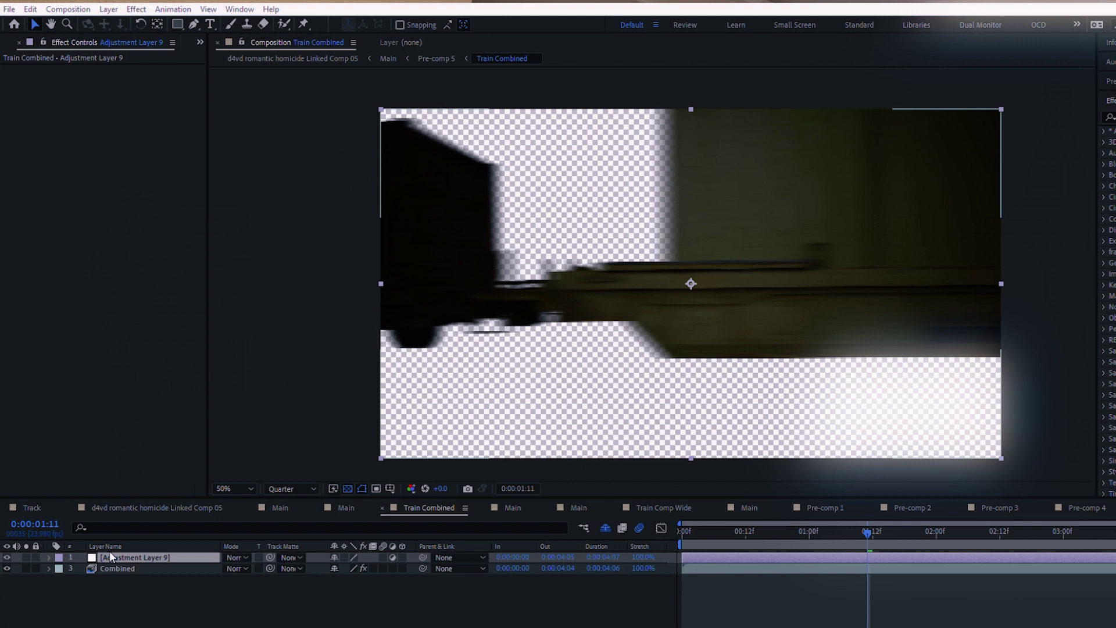
key(ctrl+alt+shift+e)
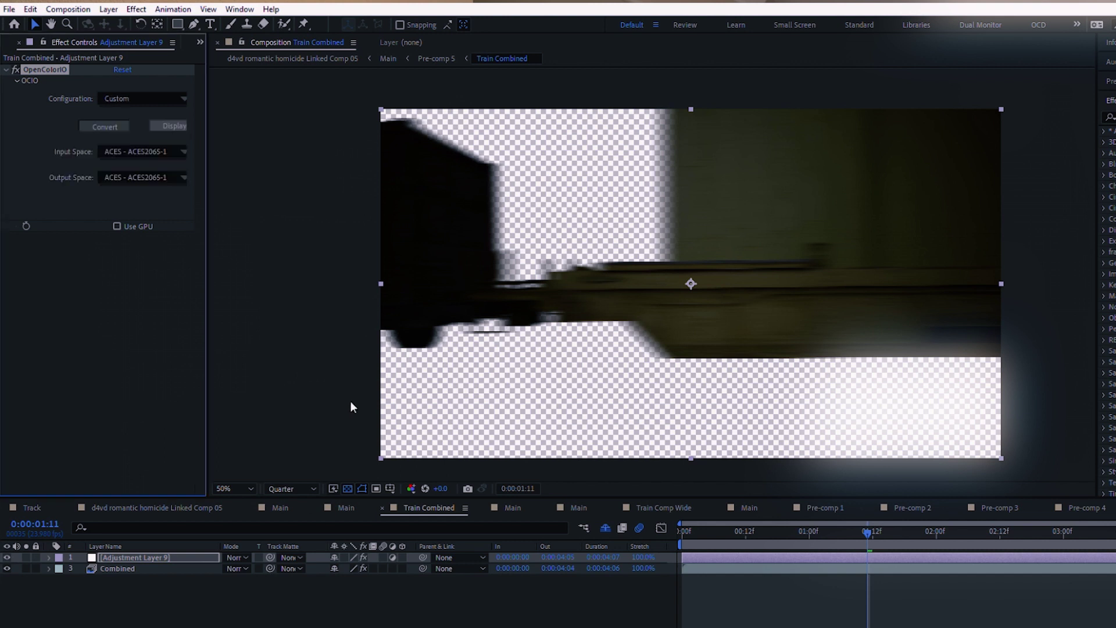
key(ctrl+alt+y)
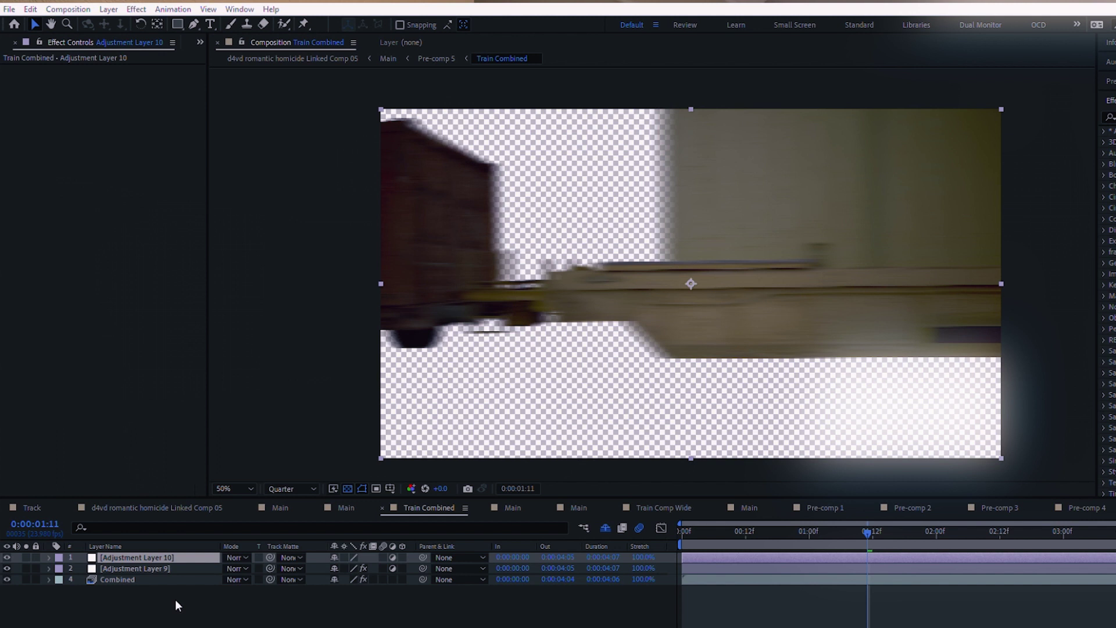
key(ctrl+alt+shift+e)
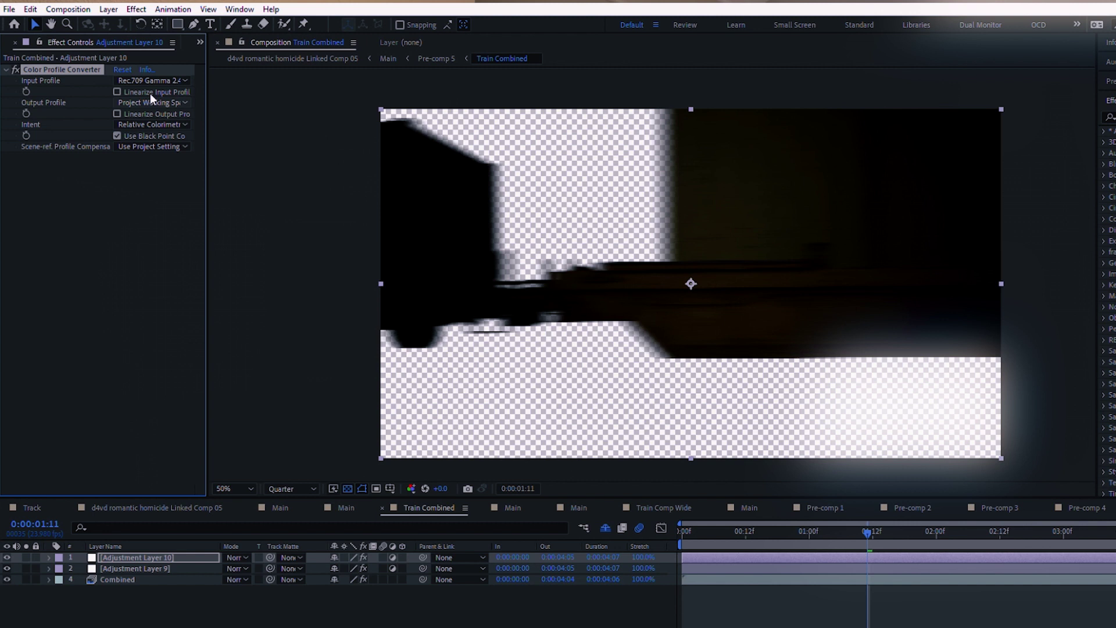
click(116, 92)
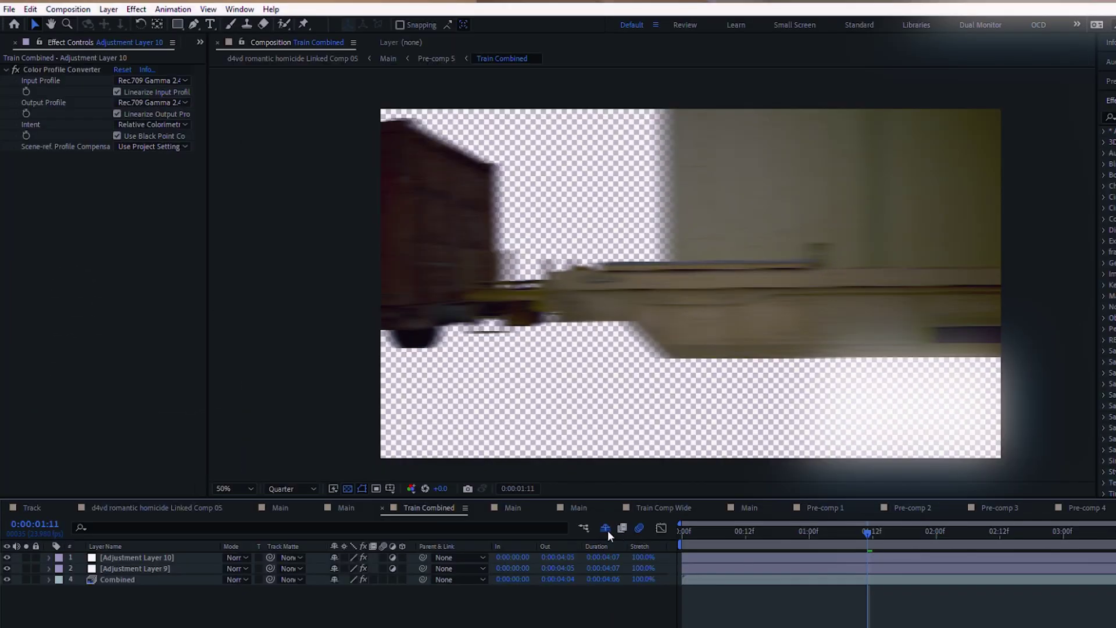
click(605, 528)
click(135, 568)
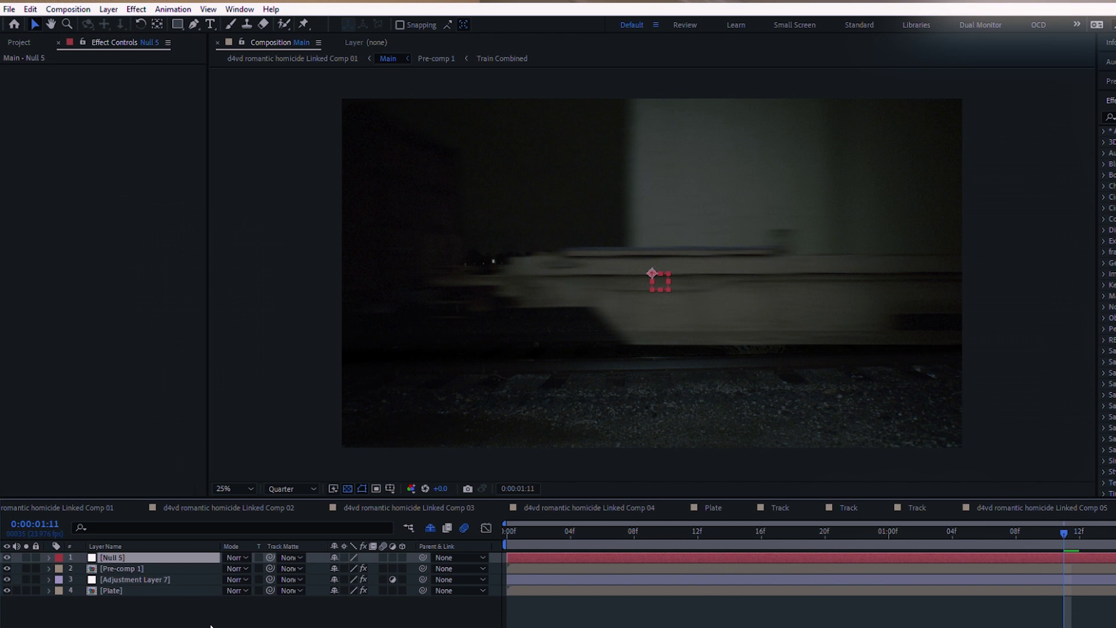
click(133, 590)
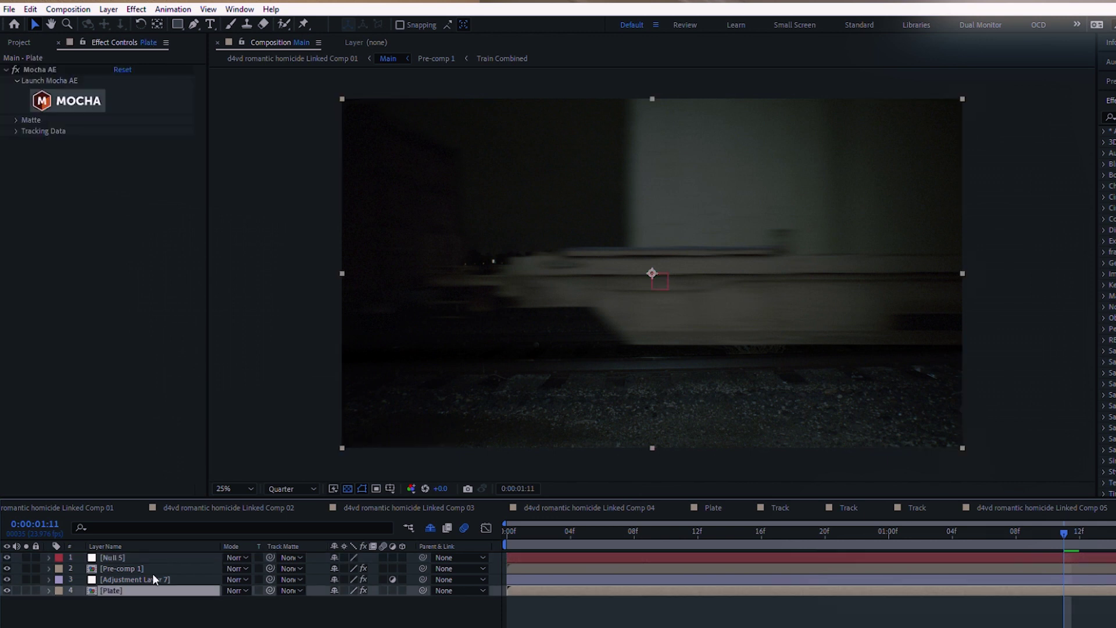
click(16, 131)
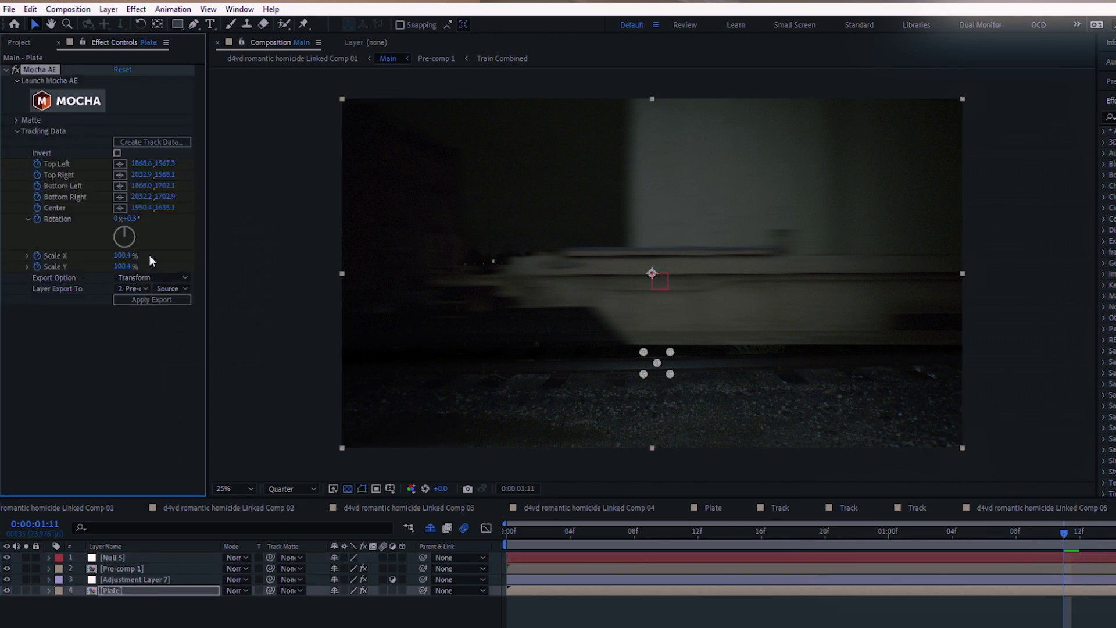
click(179, 299)
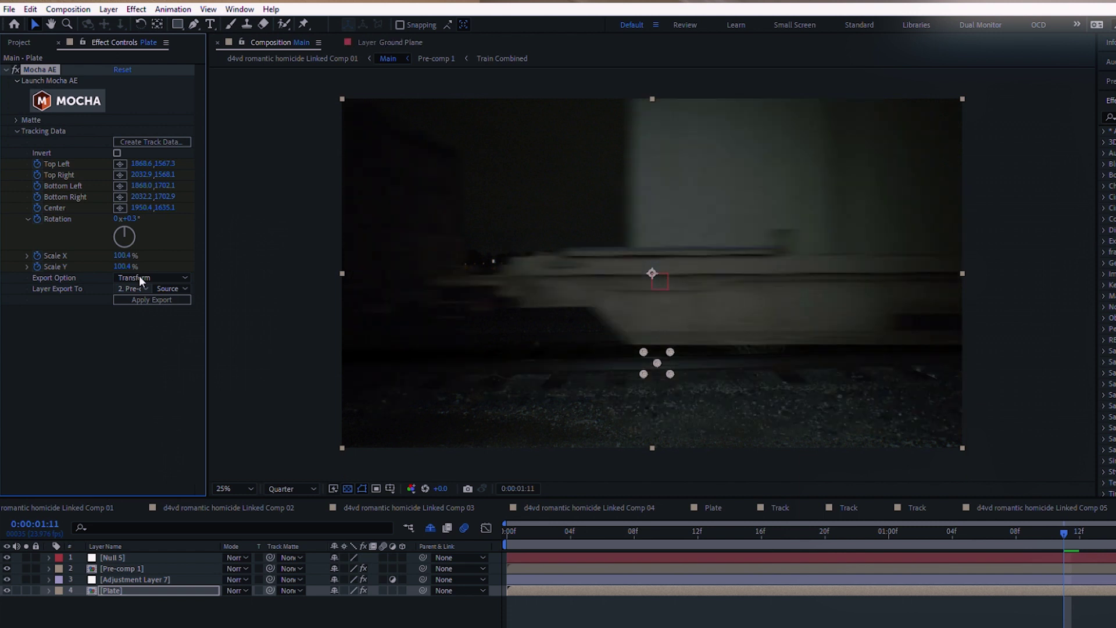
click(133, 289)
click(175, 139)
click(182, 298)
click(144, 557)
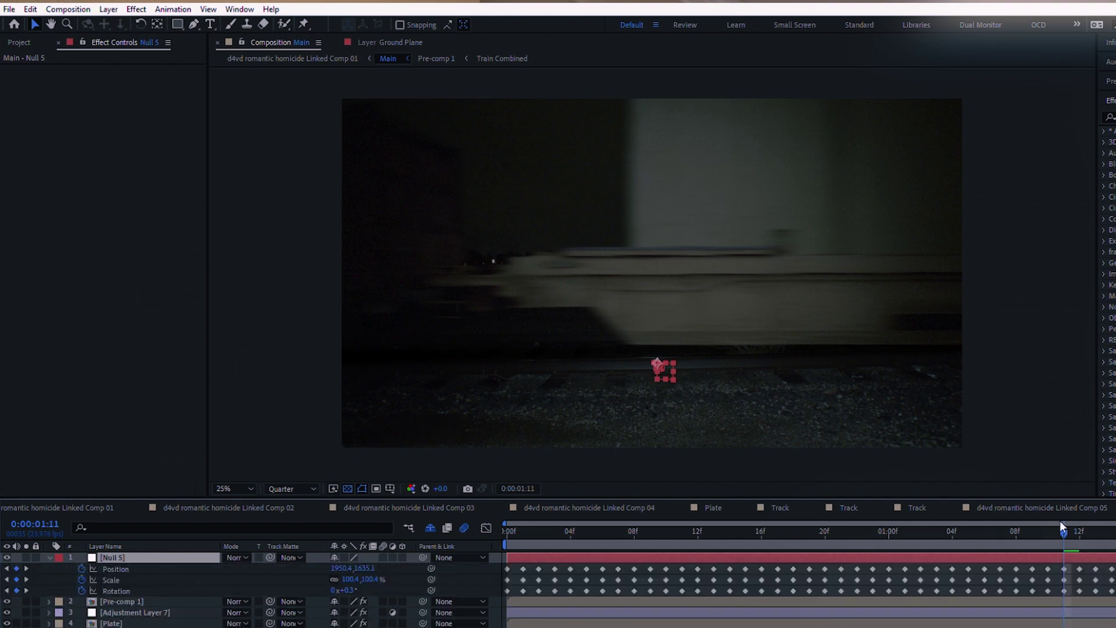